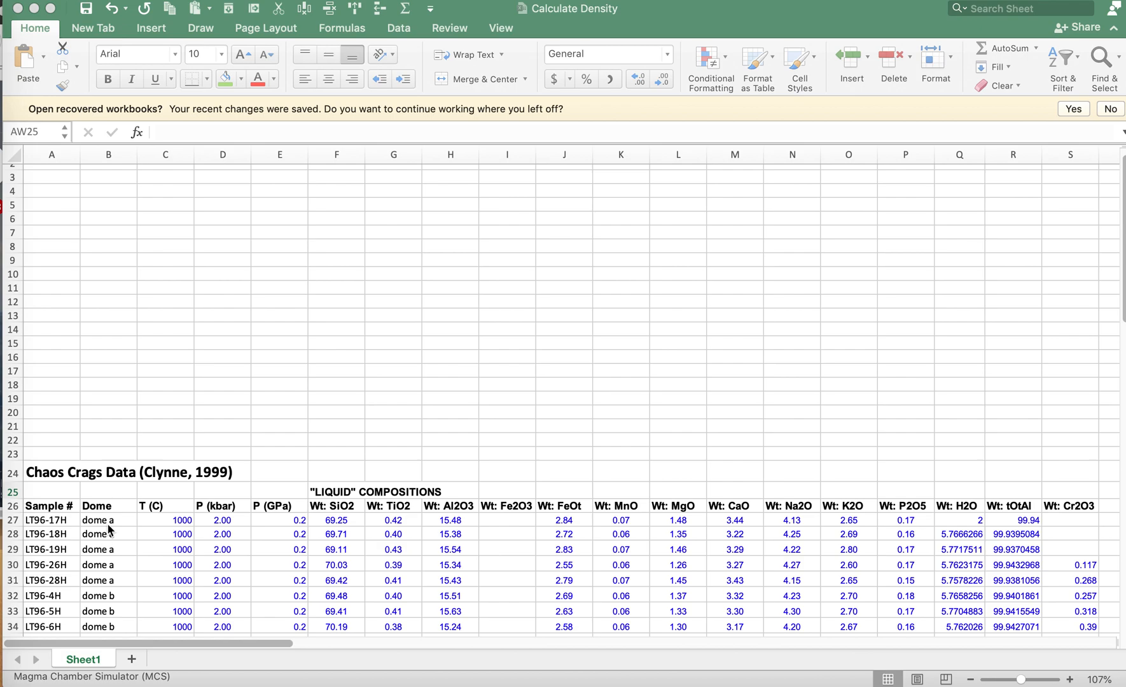
Review the Chaos Crags sample and dome columns together with the temperature and pressure columns.
{"action": "left_click", "coordinate": [109, 521]}
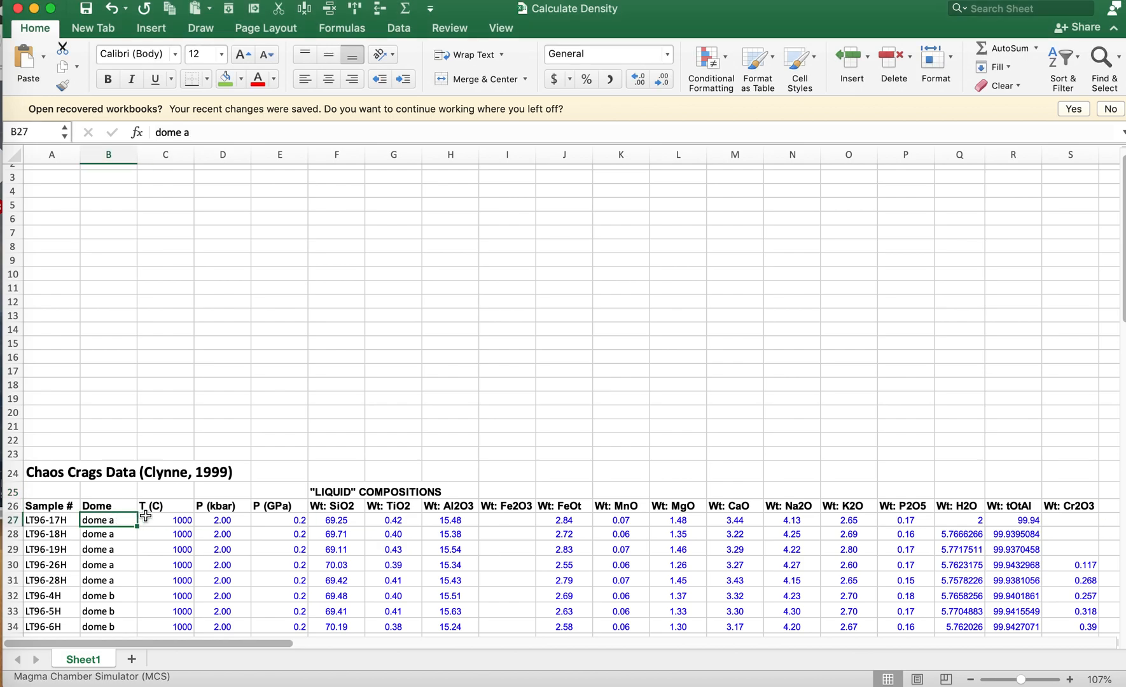
{"action": "scroll", "coordinate": [146, 516], "scroll_direction": "right", "scroll_amount": 10}
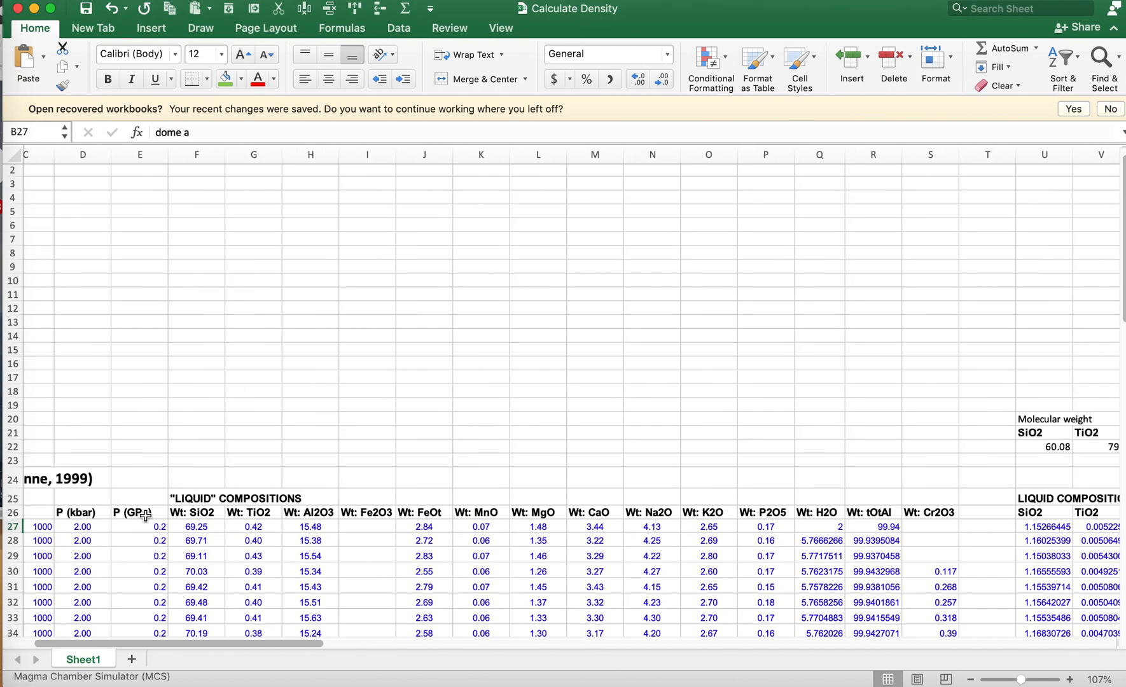
{"action": "scroll", "coordinate": [255, 413], "scroll_direction": "left", "scroll_amount": 10}
{"action": "scroll", "coordinate": [355, 347], "scroll_direction": "up", "scroll_amount": 1}
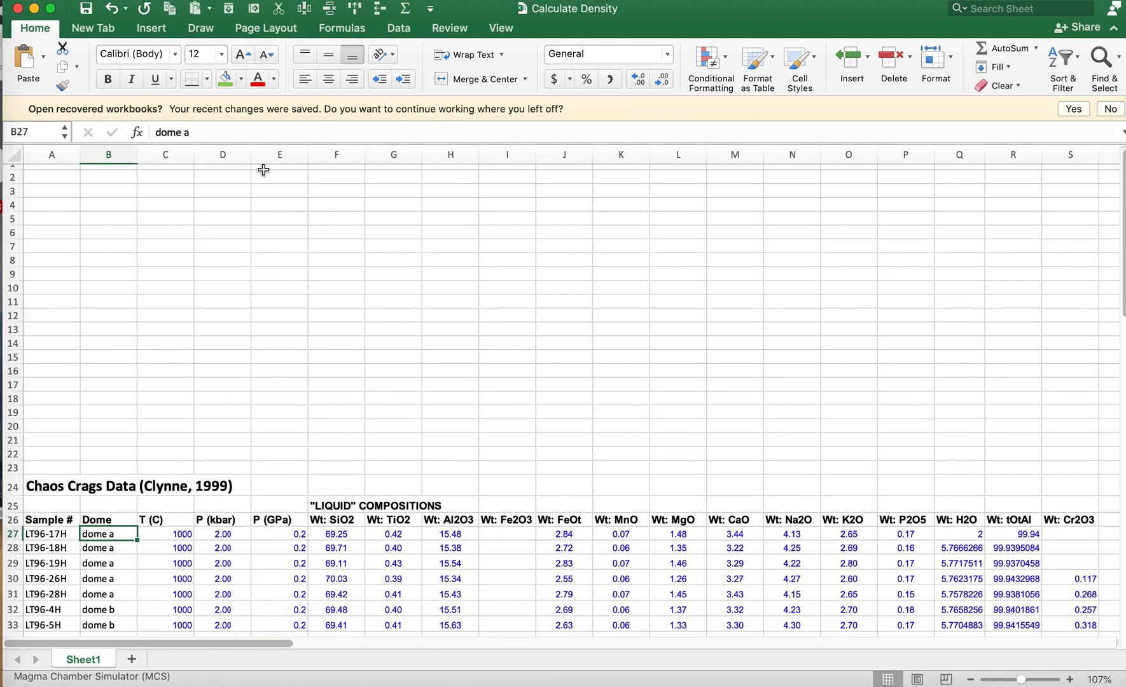
{"action": "left_click_drag", "start_coordinate": [180, 154], "coordinate": [226, 159]}
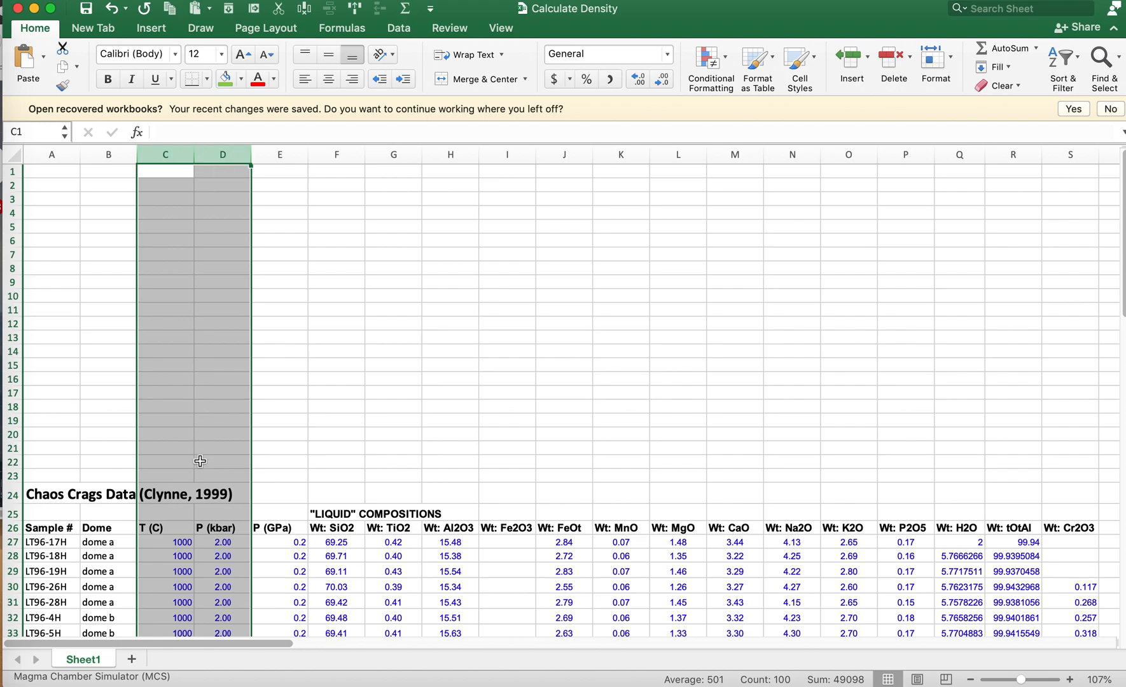
Examine the liquid composition weight percent columns from SiO2 to P2O5 and the H2O column.
{"action": "left_click_drag", "start_coordinate": [343, 156], "coordinate": [620, 164]}
{"action": "left_click", "coordinate": [352, 513]}
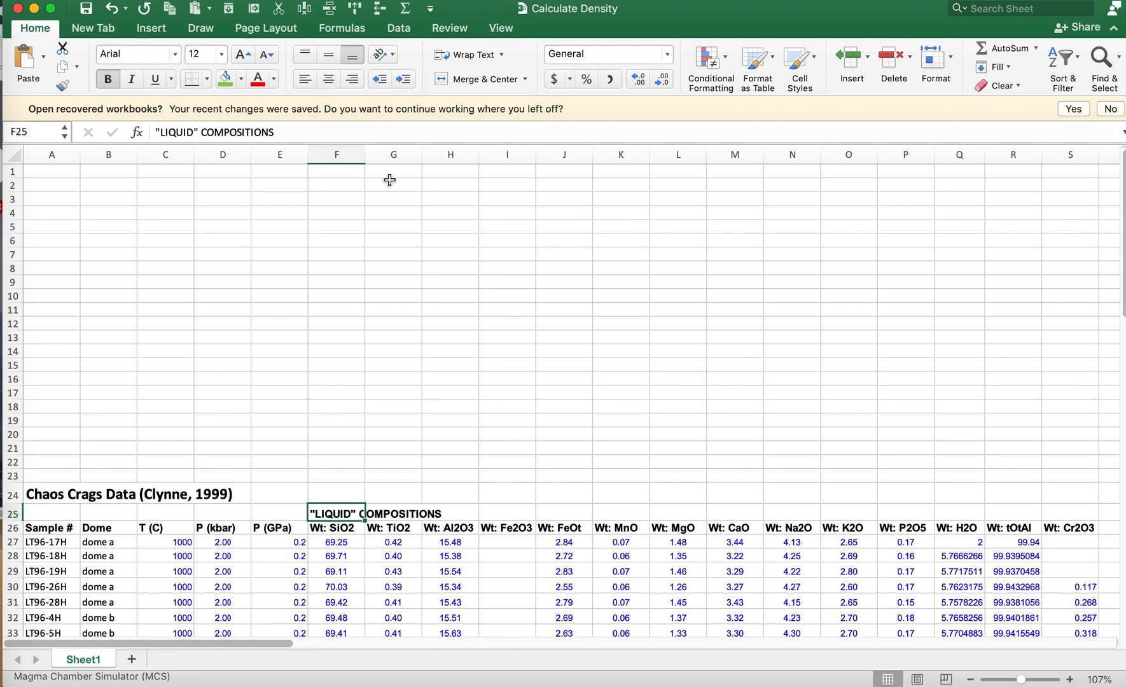
{"action": "left_click", "coordinate": [349, 154]}
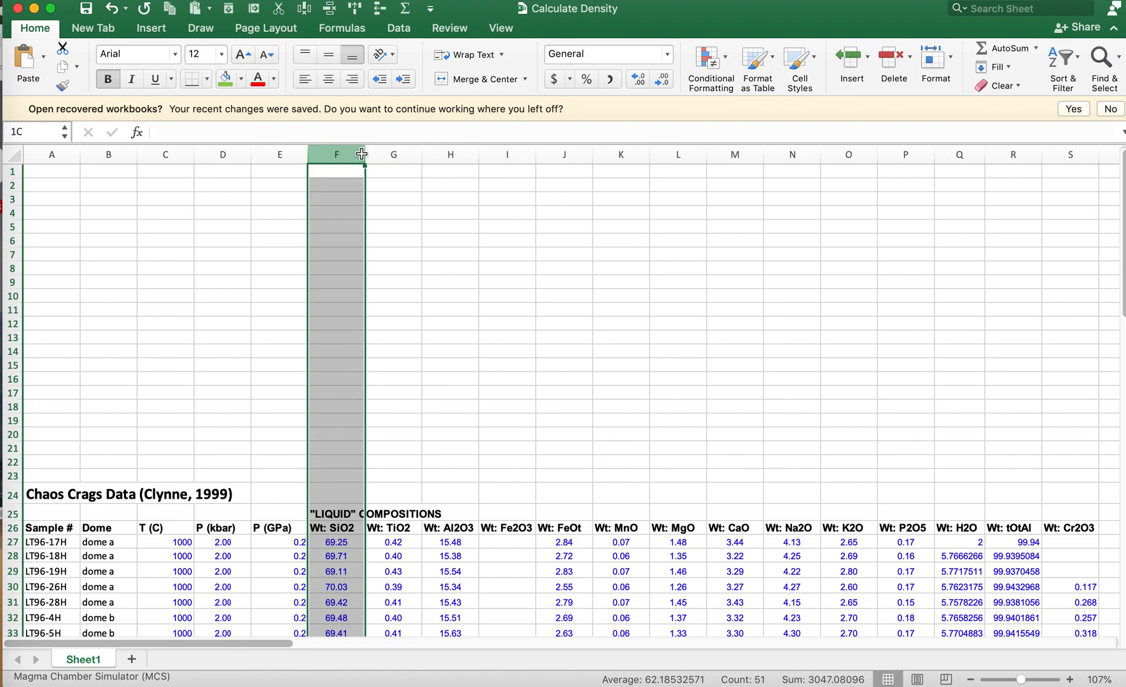
{"action": "left_click_drag", "start_coordinate": [361, 154], "coordinate": [395, 156]}
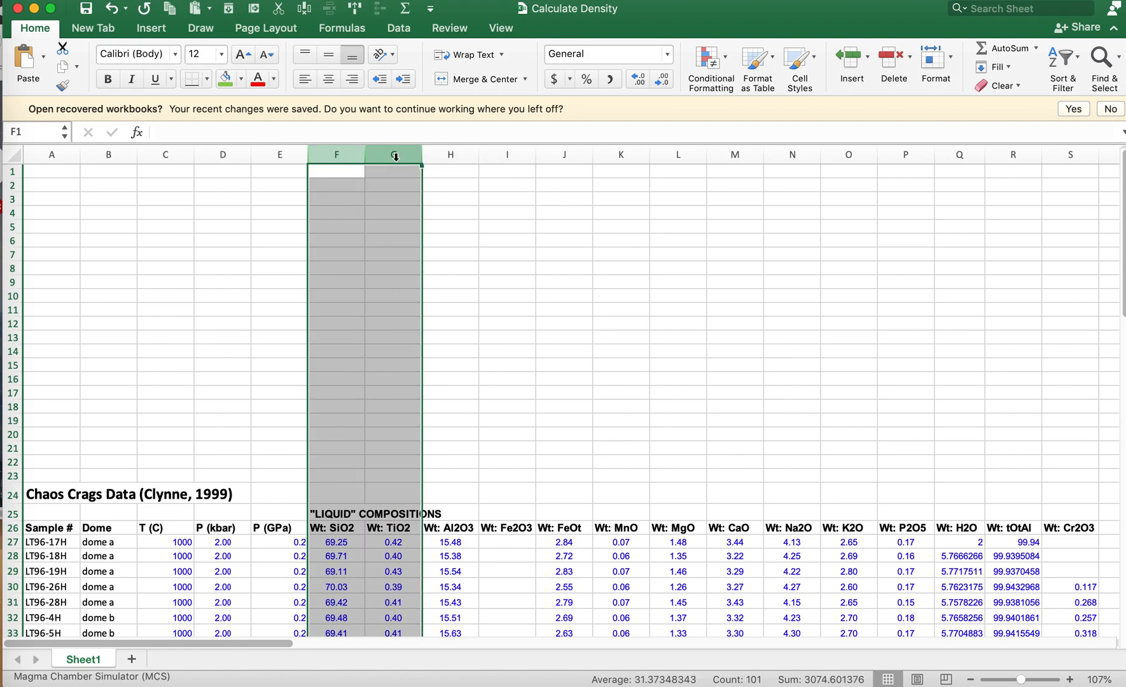
{"action": "left_click", "coordinate": [342, 541]}
{"action": "left_click_drag", "start_coordinate": [352, 152], "coordinate": [908, 252]}
{"action": "left_click", "coordinate": [966, 153]}
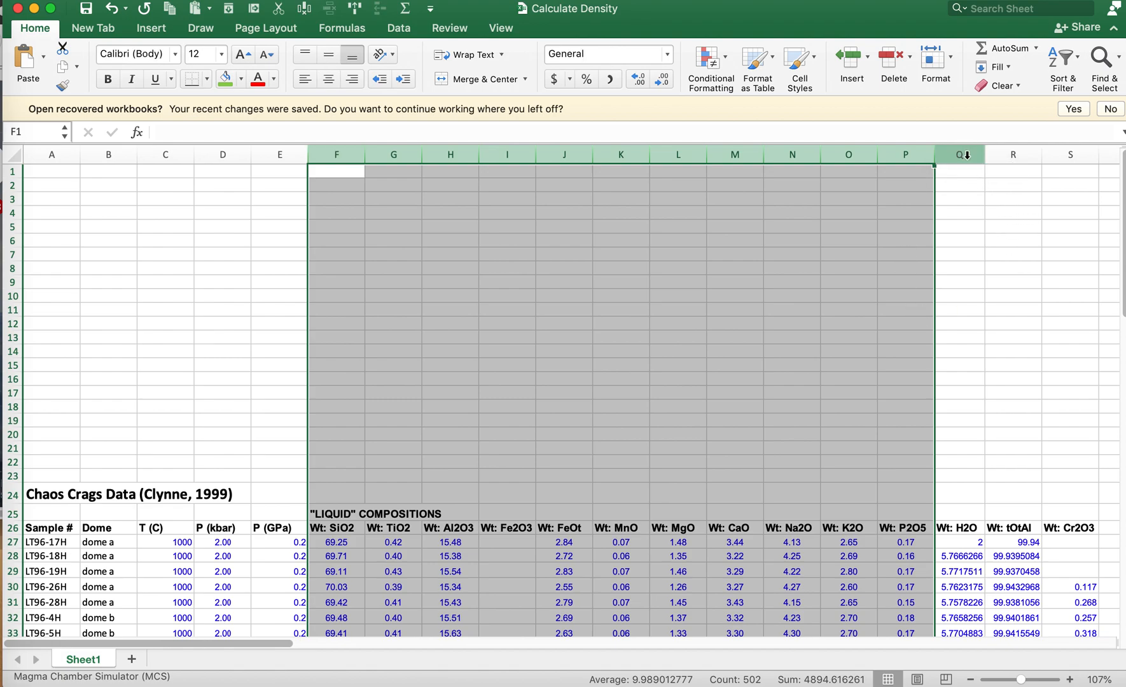
{"action": "scroll", "coordinate": [916, 405], "scroll_direction": "down", "scroll_amount": 1}
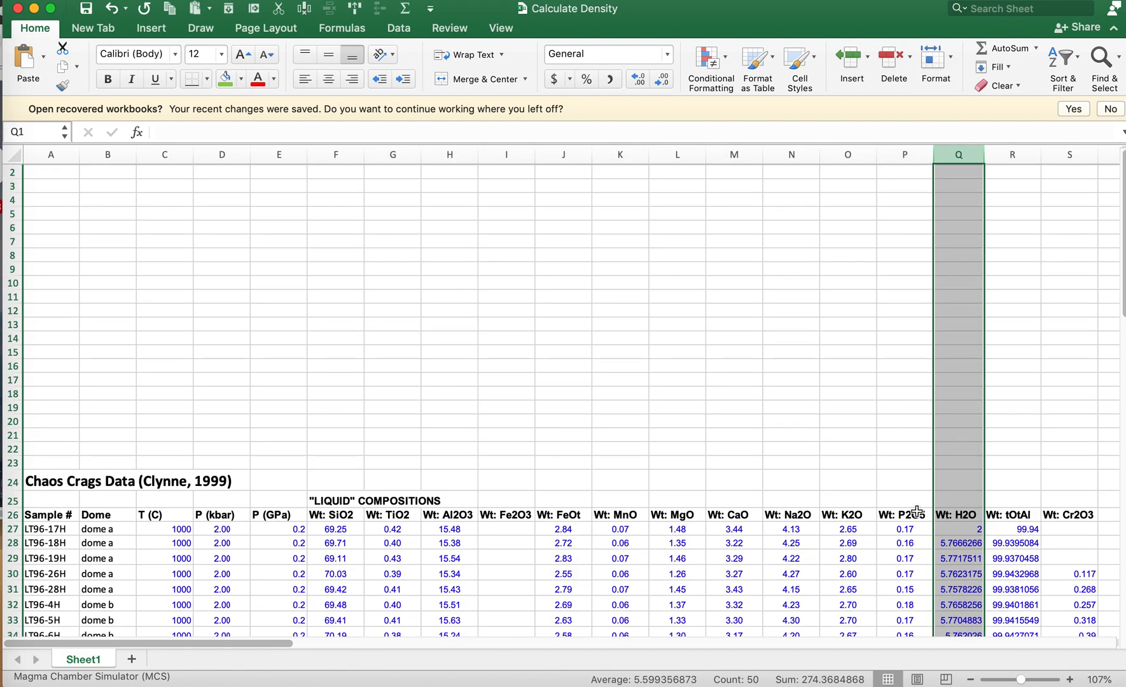
{"action": "left_click", "coordinate": [960, 528]}
{"action": "scroll", "coordinate": [868, 516], "scroll_direction": "right", "scroll_amount": 5}
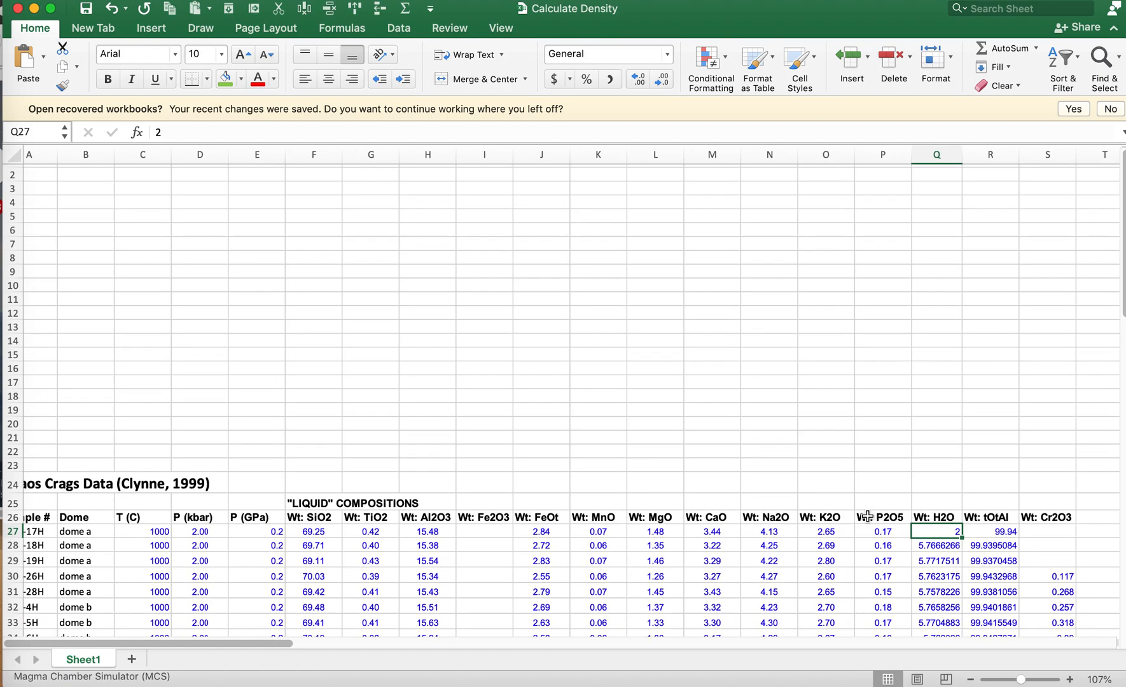
Examine the oxide molecular weights and the liquid mole proportions, including the Total column.
{"action": "scroll", "coordinate": [867, 516], "scroll_direction": "right", "scroll_amount": 10}
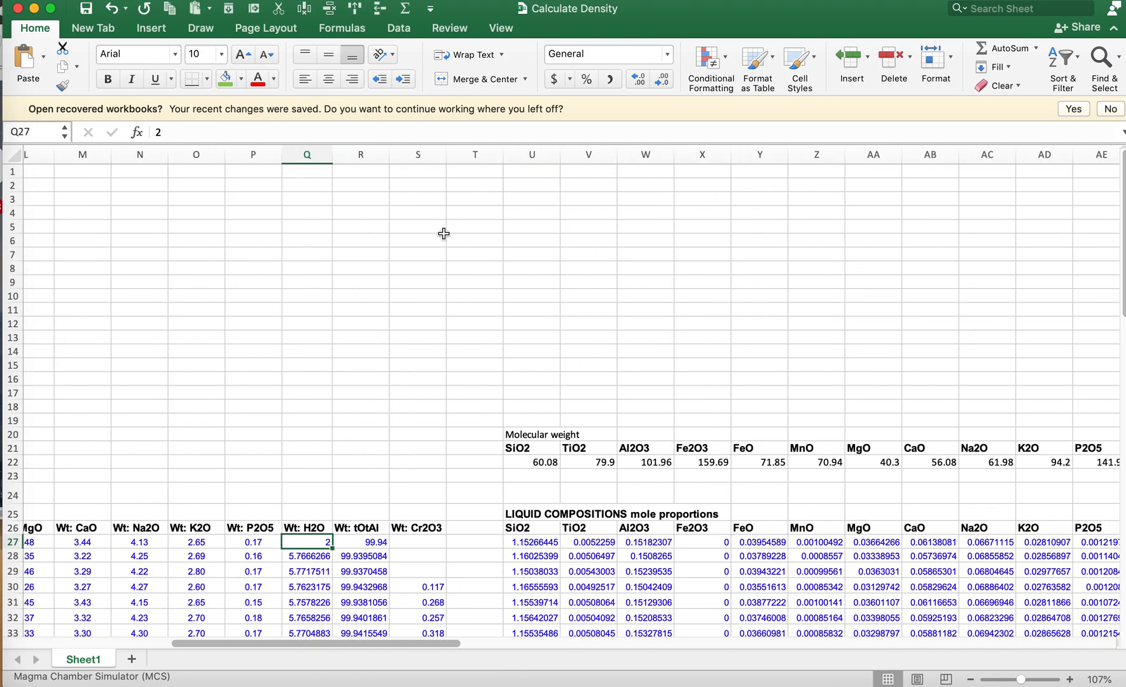
{"action": "left_click_drag", "start_coordinate": [526, 155], "coordinate": [820, 155]}
{"action": "left_click_drag", "start_coordinate": [527, 433], "coordinate": [668, 462]}
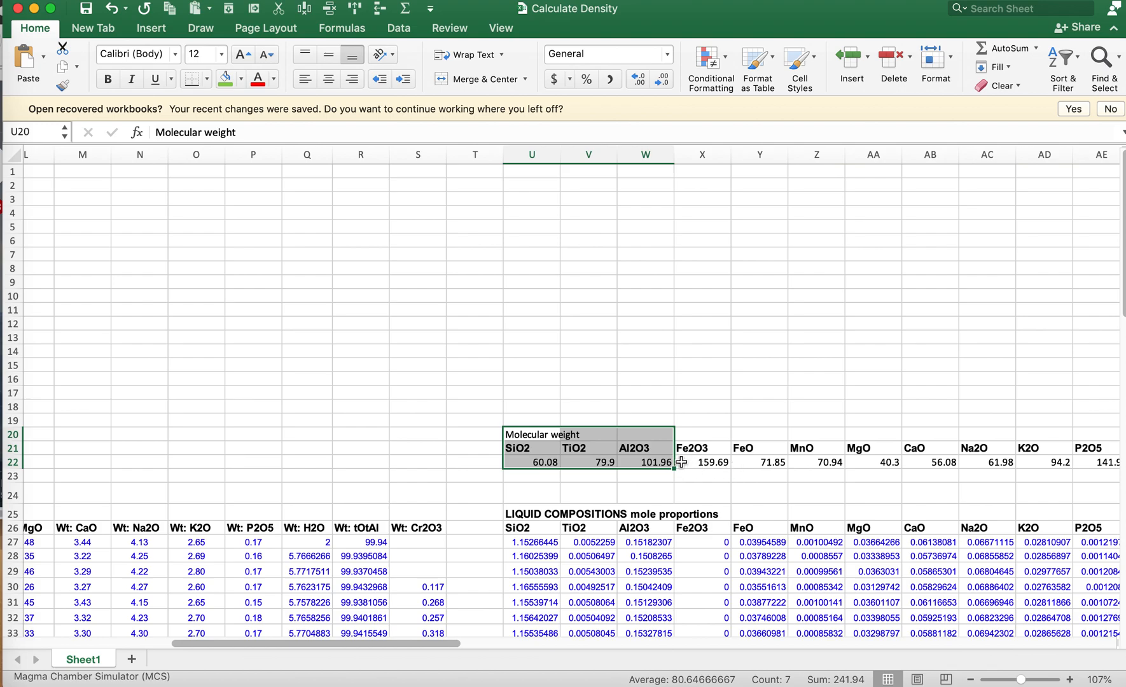
{"action": "left_click", "coordinate": [647, 450]}
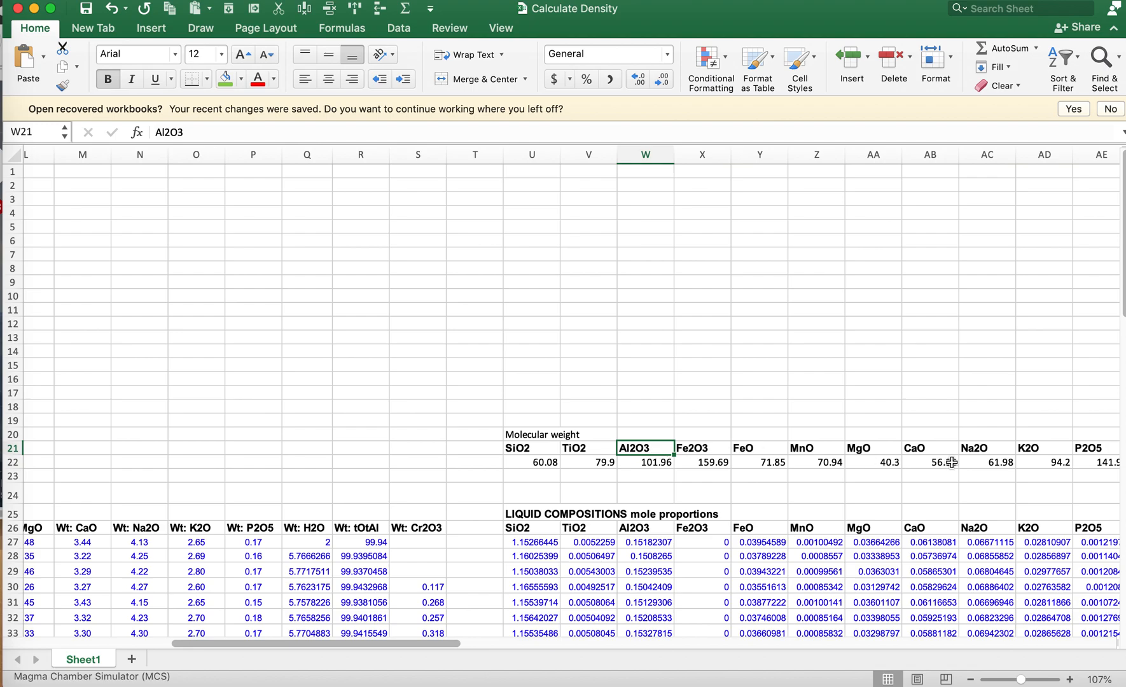
{"action": "left_click", "coordinate": [971, 447]}
{"action": "left_click_drag", "start_coordinate": [519, 157], "coordinate": [840, 191]}
{"action": "scroll", "coordinate": [841, 191], "scroll_direction": "right", "scroll_amount": 10}
{"action": "scroll", "coordinate": [841, 190], "scroll_direction": "left", "scroll_amount": 4}
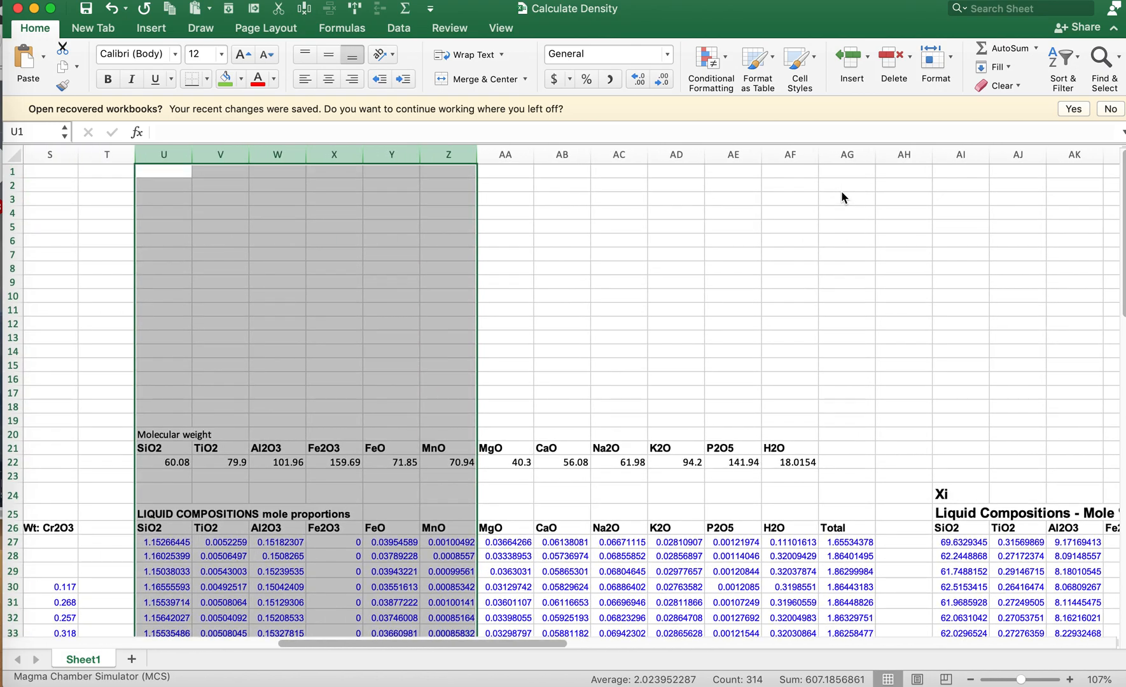
{"action": "left_click", "coordinate": [843, 155]}
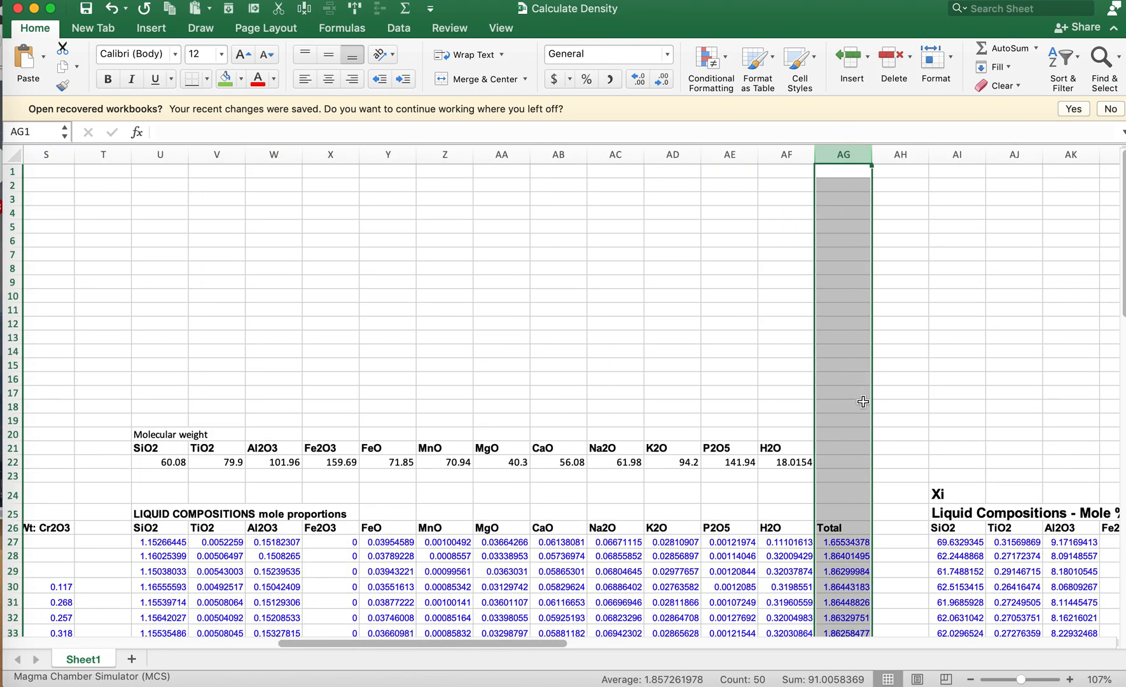
Examine the liquid composition mole % columns and the Total formula in AU27.
{"action": "scroll", "coordinate": [862, 399], "scroll_direction": "right", "scroll_amount": 4}
{"action": "left_click", "coordinate": [641, 154]}
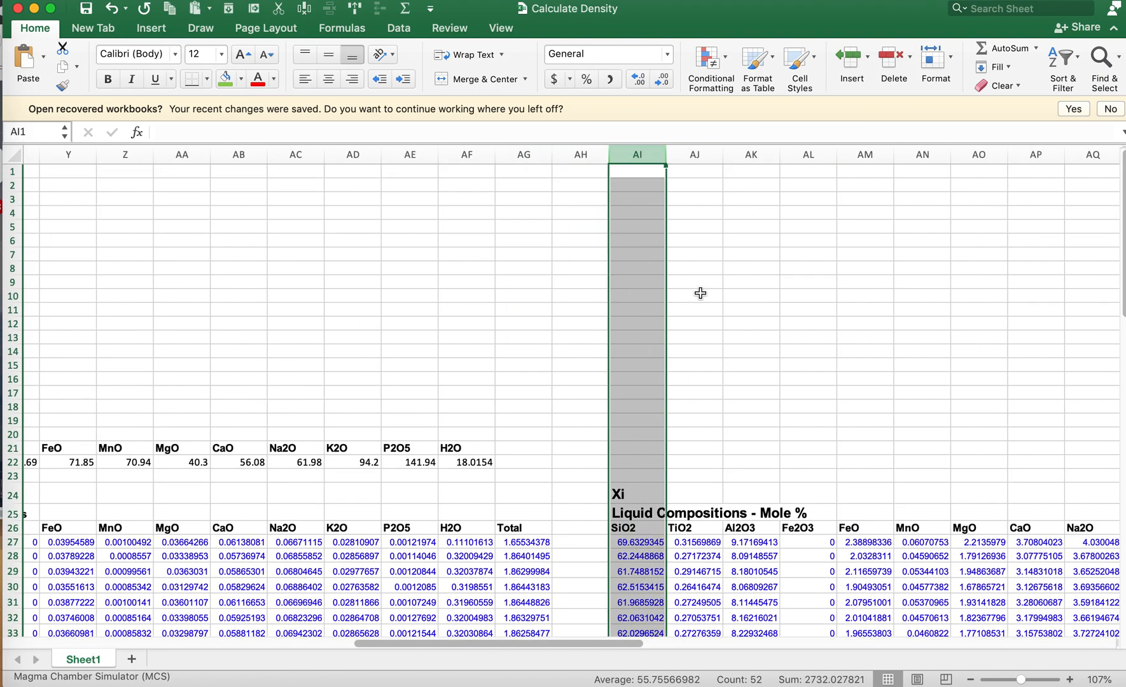
{"action": "scroll", "coordinate": [700, 294], "scroll_direction": "right", "scroll_amount": 7}
{"action": "scroll", "coordinate": [699, 293], "scroll_direction": "right", "scroll_amount": 1}
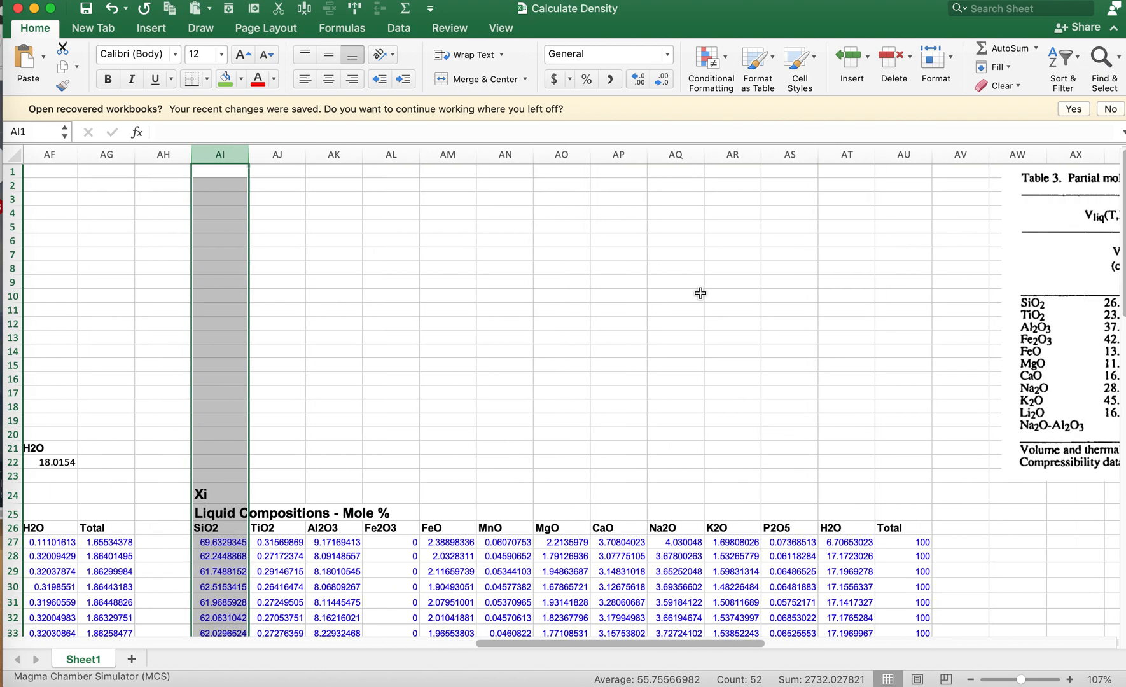
{"action": "left_click", "coordinate": [863, 155], "text": "shift"}
{"action": "left_click", "coordinate": [900, 542]}
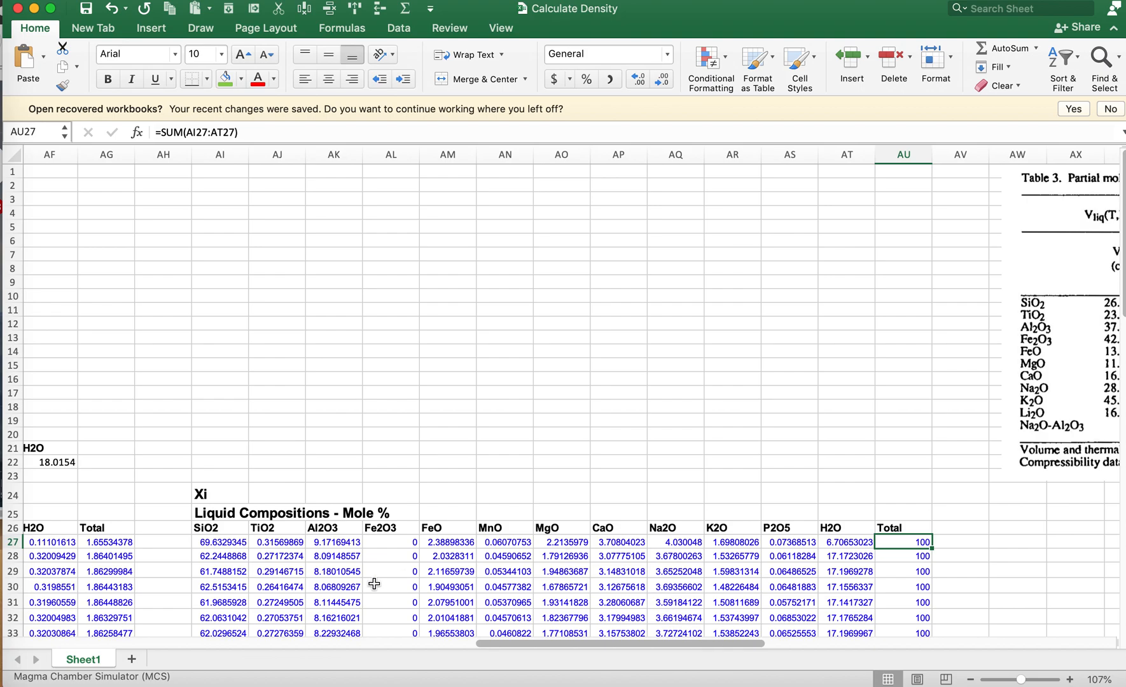
Compare the liquid volume equation in Table 3 with the Xi mole % values, inspecting the SiO2 formula in AI27.
{"action": "scroll", "coordinate": [498, 531], "scroll_direction": "right", "scroll_amount": 10}
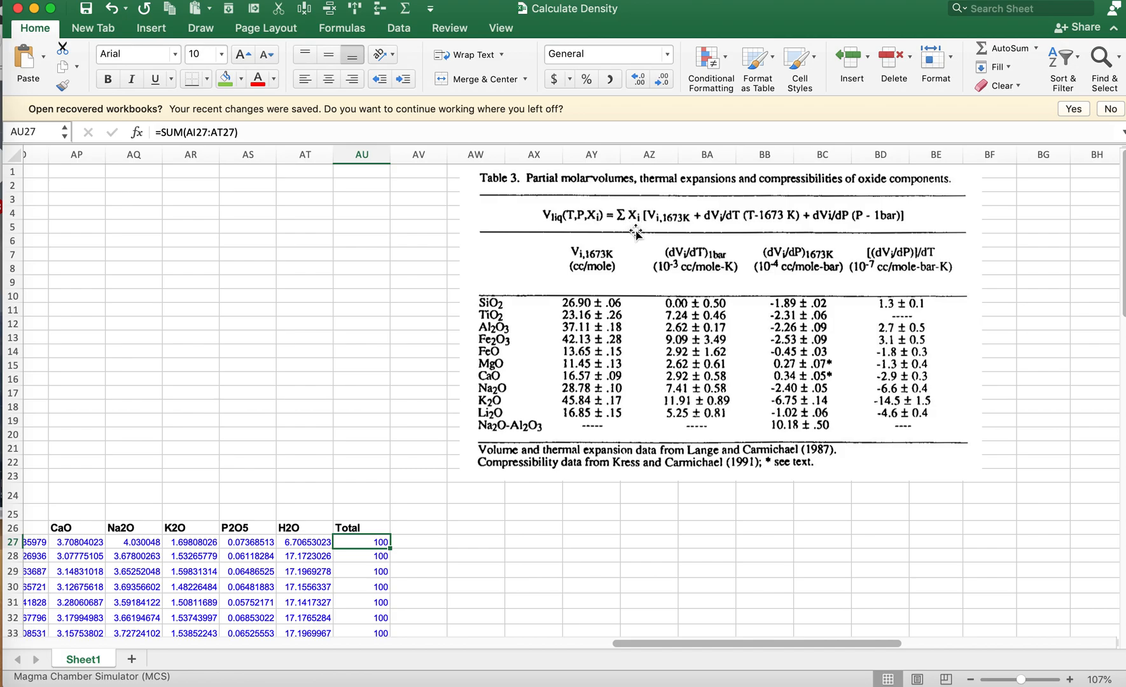
{"action": "scroll", "coordinate": [286, 467], "scroll_direction": "left", "scroll_amount": 5}
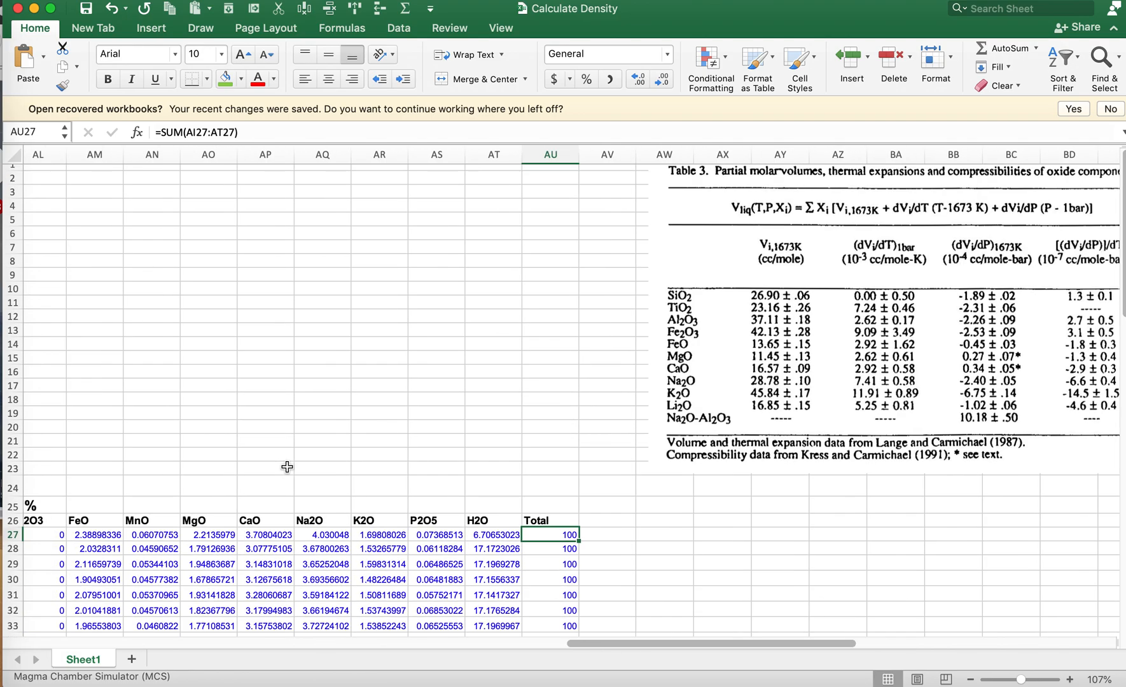
{"action": "scroll", "coordinate": [287, 467], "scroll_direction": "left", "scroll_amount": 5}
{"action": "left_click", "coordinate": [136, 539]}
{"action": "left_click_drag", "start_coordinate": [136, 539], "coordinate": [184, 542]}
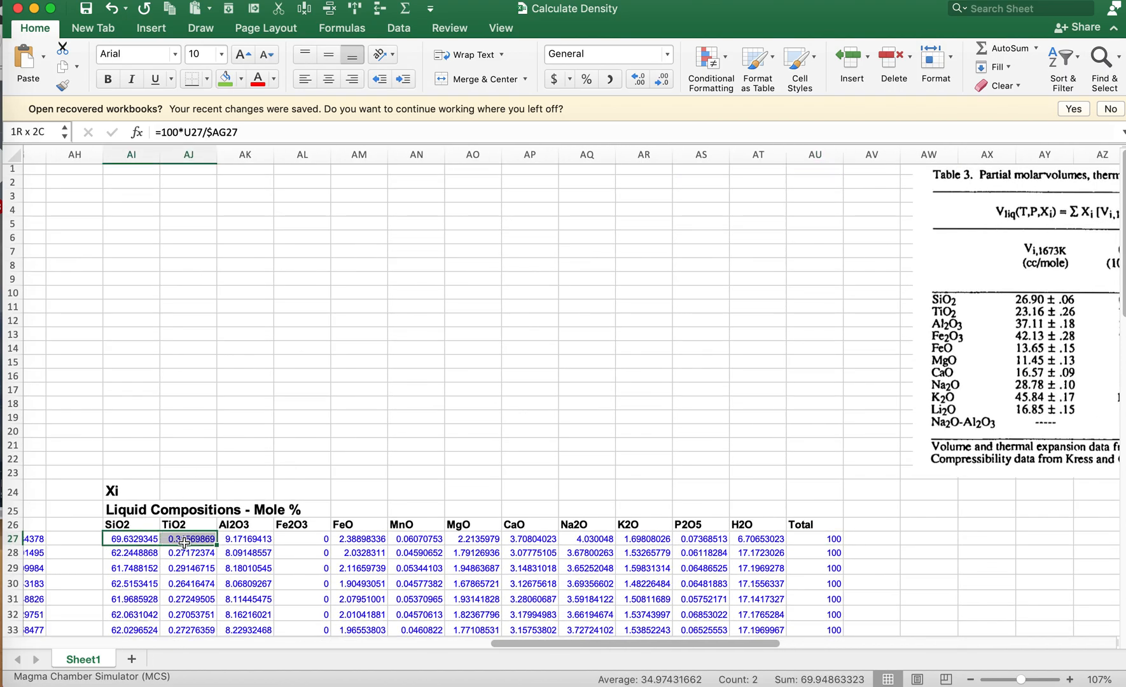
{"action": "left_click", "coordinate": [140, 542]}
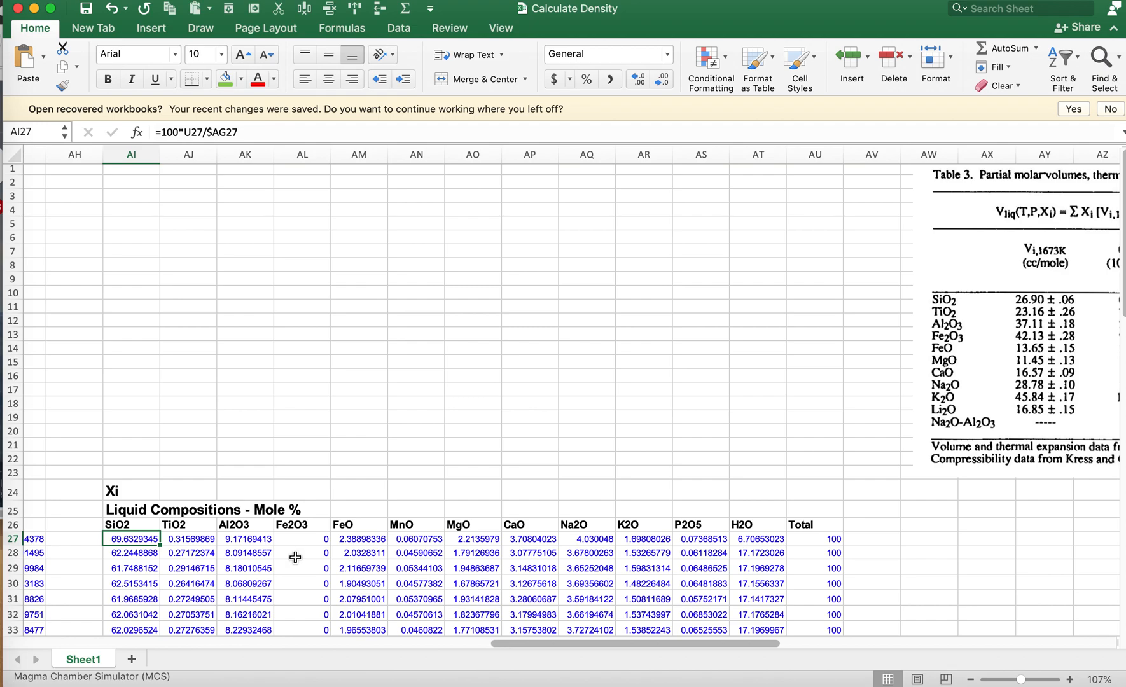
Add the column header "T - 1673" in AV26, beside the mole % Total column.
{"action": "left_click", "coordinate": [888, 527]}
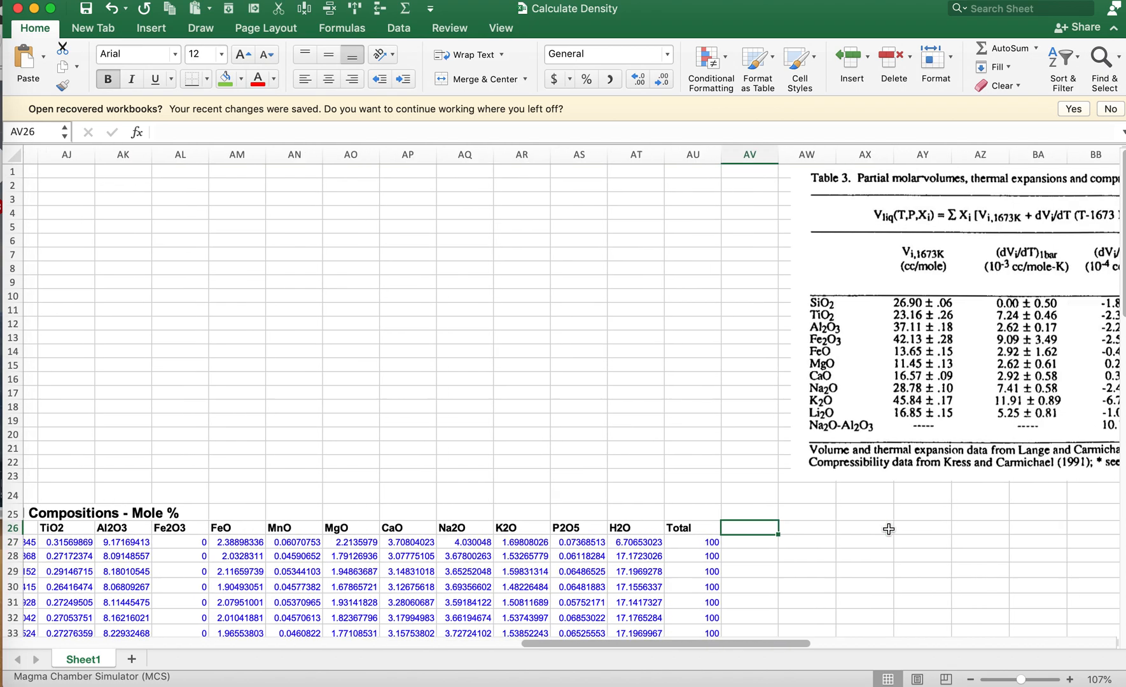
{"action": "scroll", "coordinate": [888, 528], "scroll_direction": "right", "scroll_amount": 7}
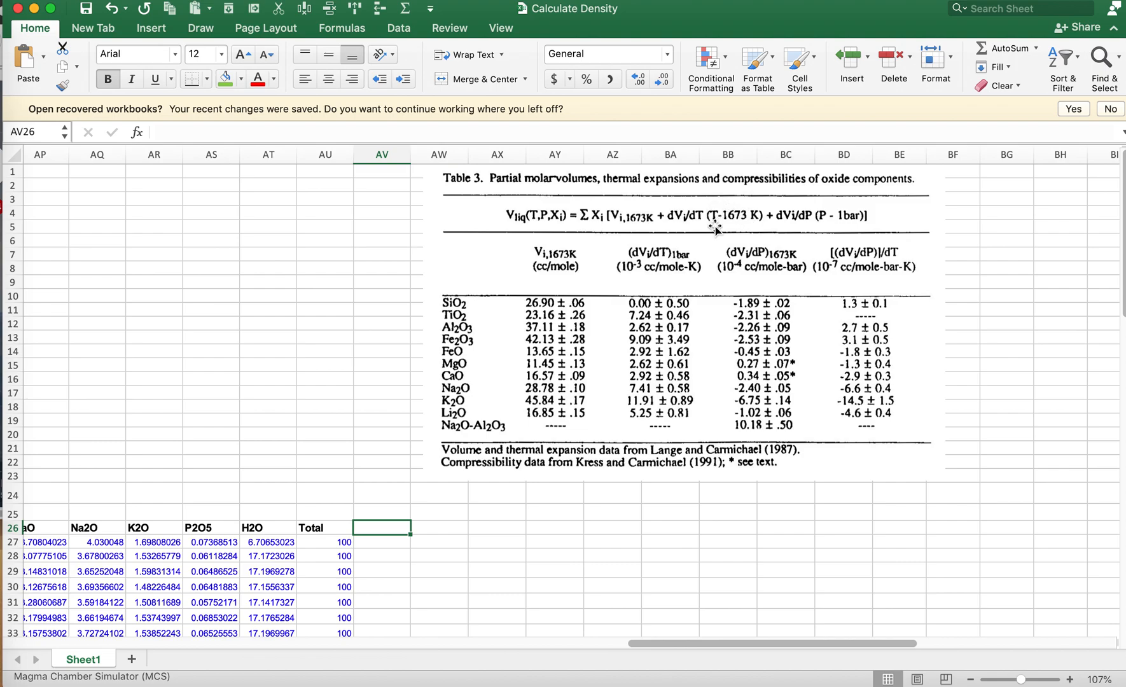
{"action": "type", "text": "T - 1673"}
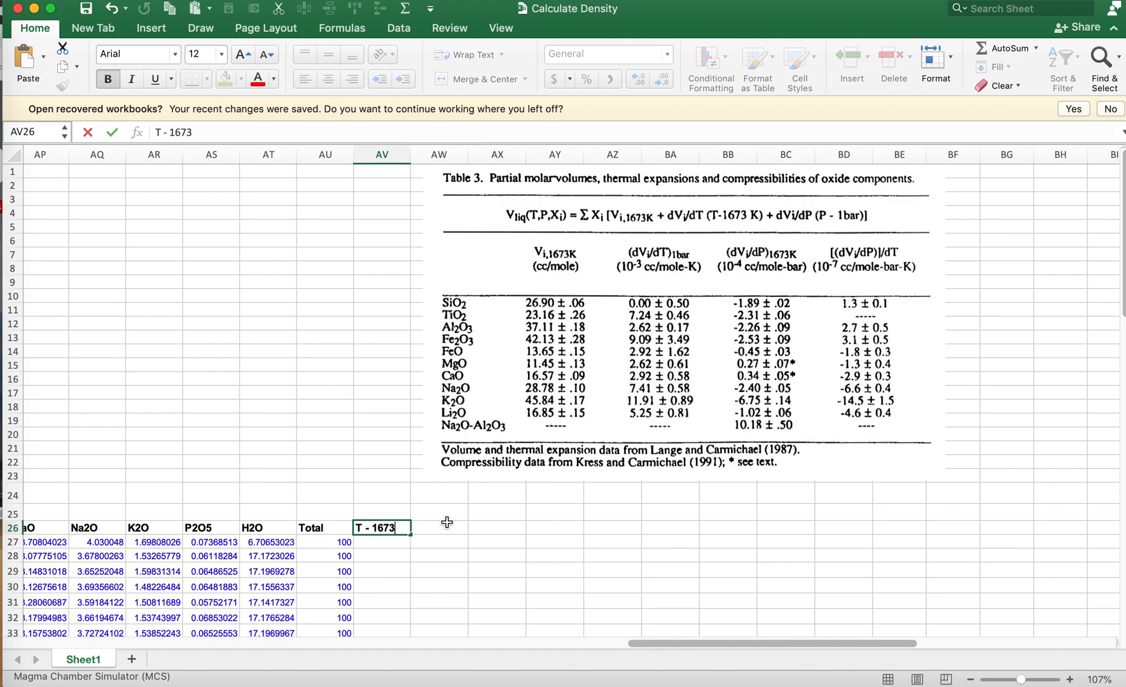
Enter the formula =C27+273.15-1673 in AV27 to calculate the temperature difference for the first sample.
{"action": "left_click", "coordinate": [387, 543]}
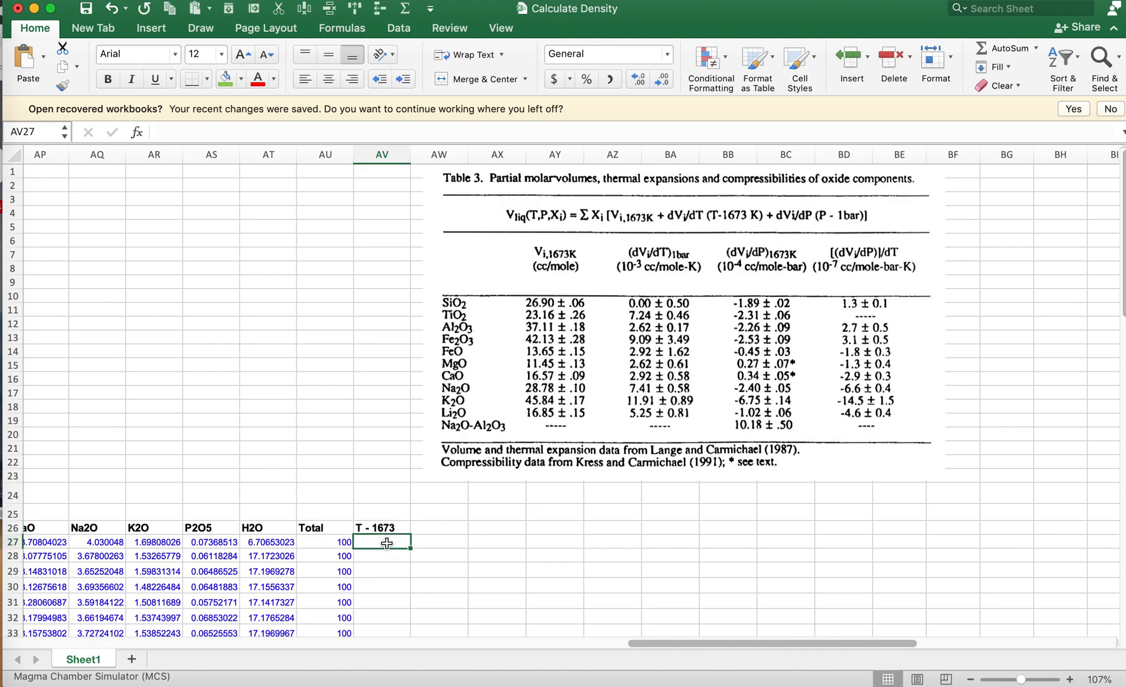
{"action": "type", "text": "="}
{"action": "scroll", "coordinate": [394, 541], "scroll_direction": "left", "scroll_amount": 15}
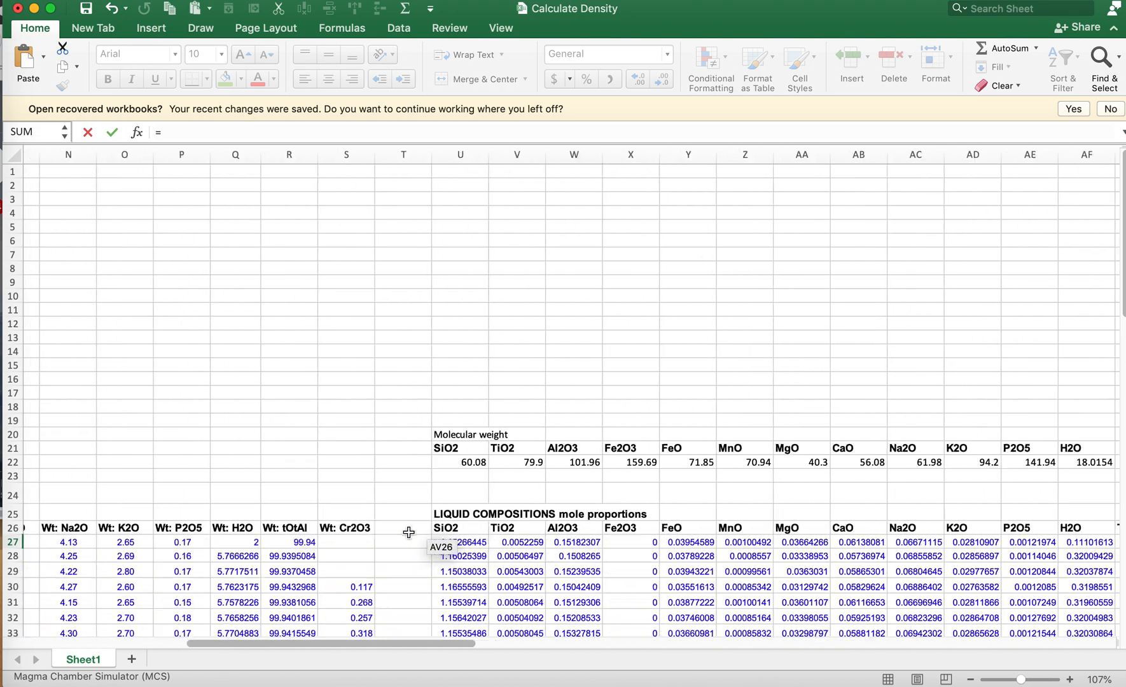
{"action": "scroll", "coordinate": [403, 533], "scroll_direction": "left", "scroll_amount": 10}
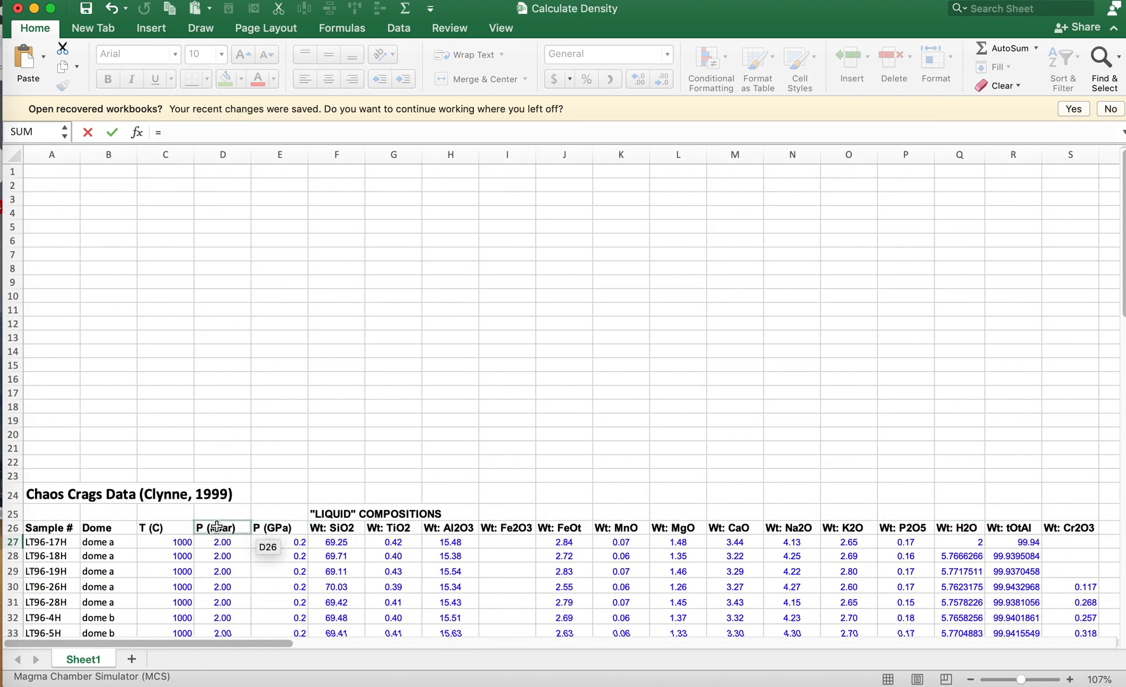
{"action": "left_click", "coordinate": [183, 541]}
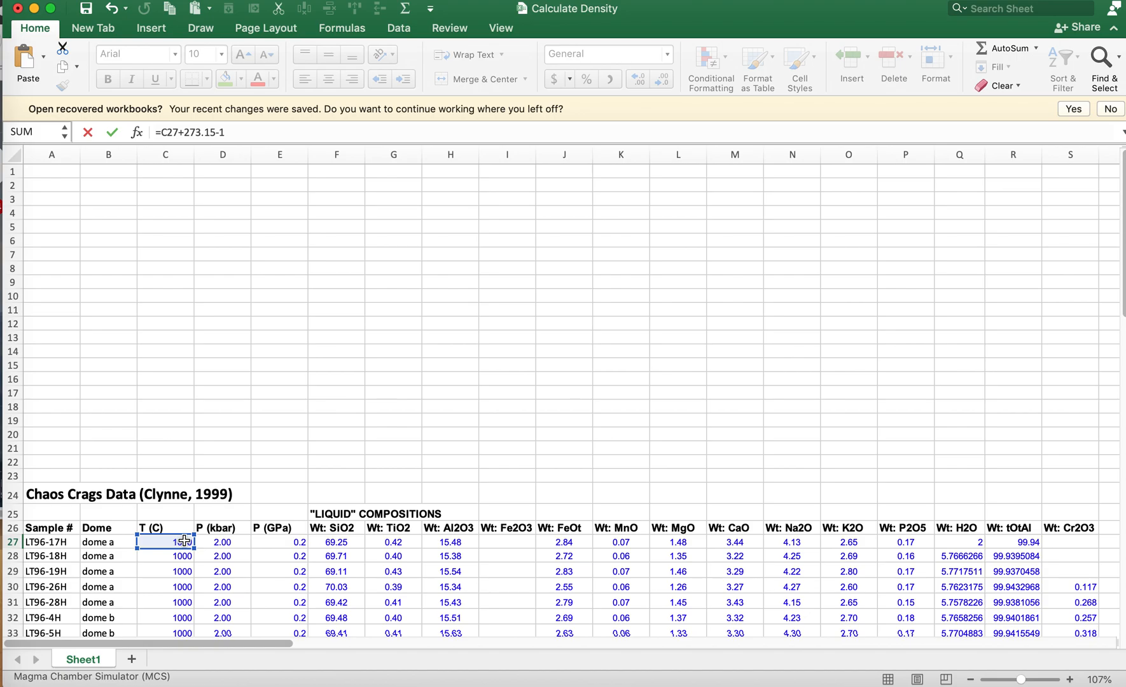
{"action": "key", "text": "Return"}
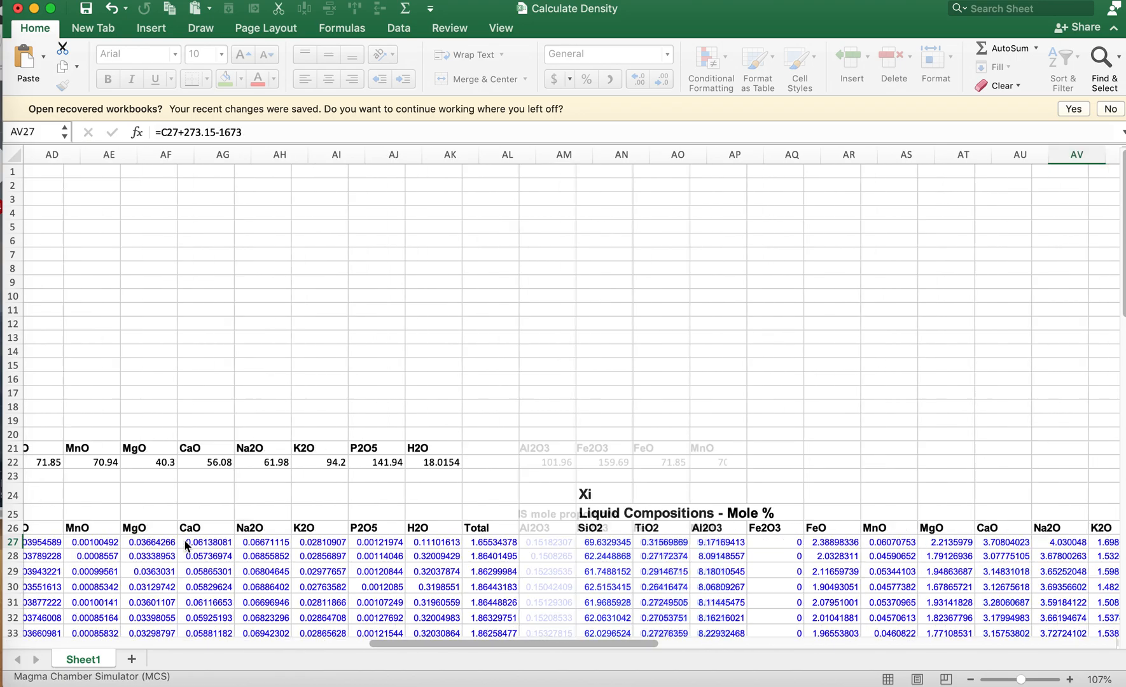
Add the column header "P - 1 bar" in AW26, beside the T - 1673 column.
{"action": "scroll", "coordinate": [785, 520], "scroll_direction": "right", "scroll_amount": 3}
{"action": "scroll", "coordinate": [785, 520], "scroll_direction": "right", "scroll_amount": 5}
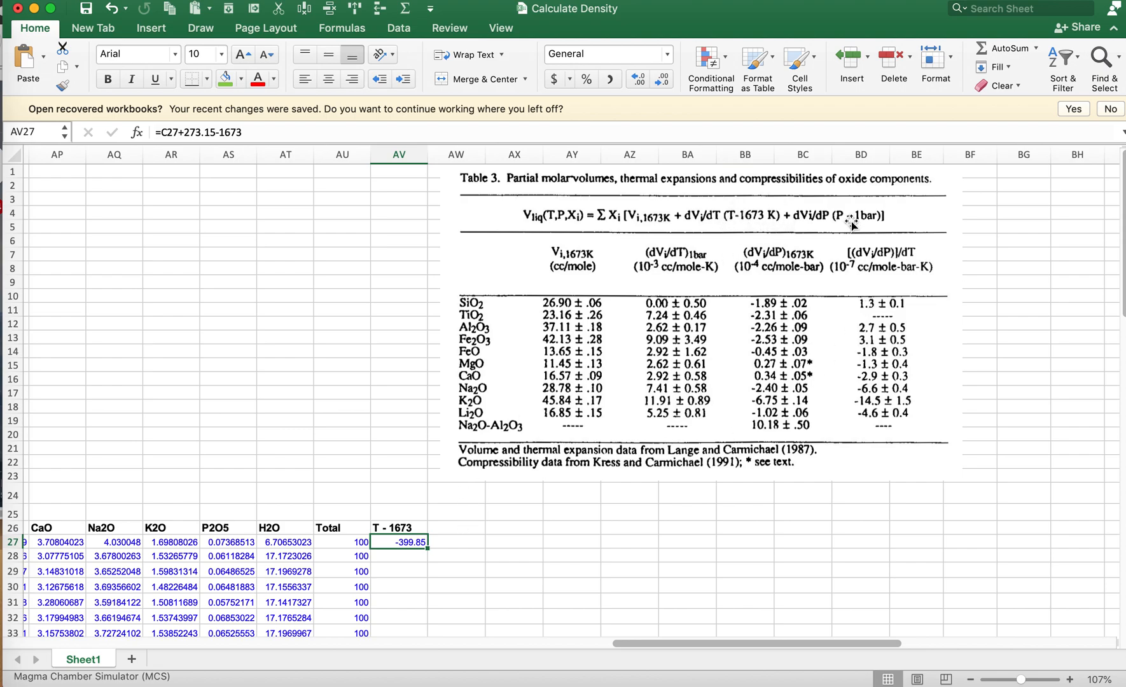
{"action": "left_click", "coordinate": [465, 527]}
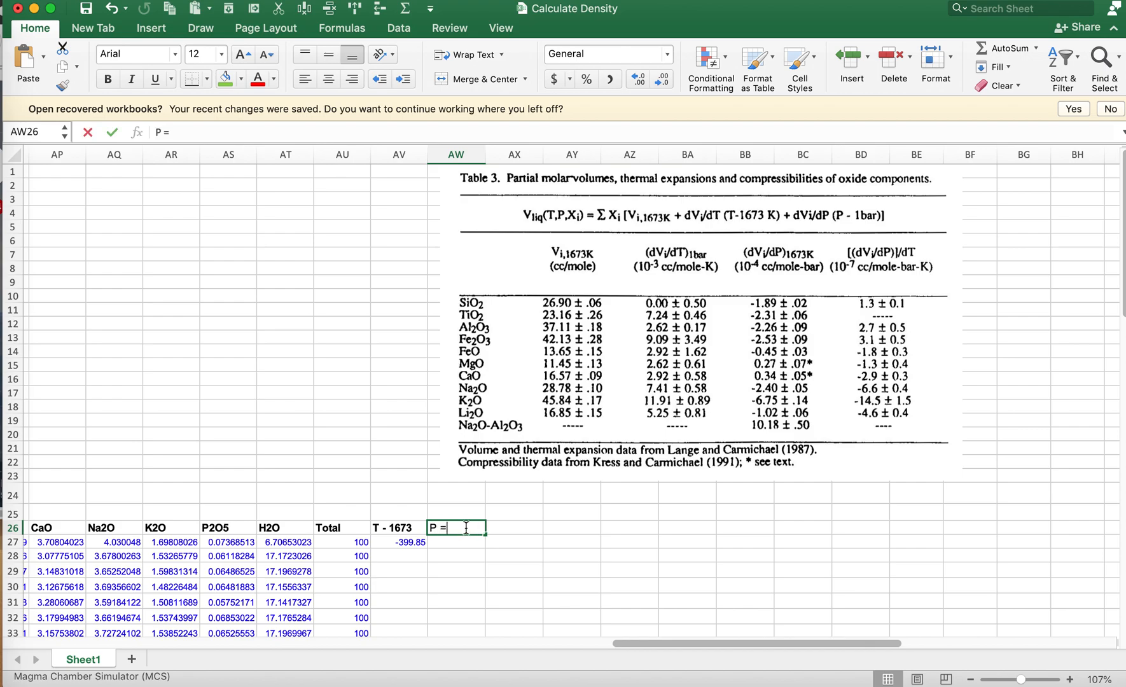
{"action": "type", "text": "P ="}
{"action": "key", "text": "BackSpace"}
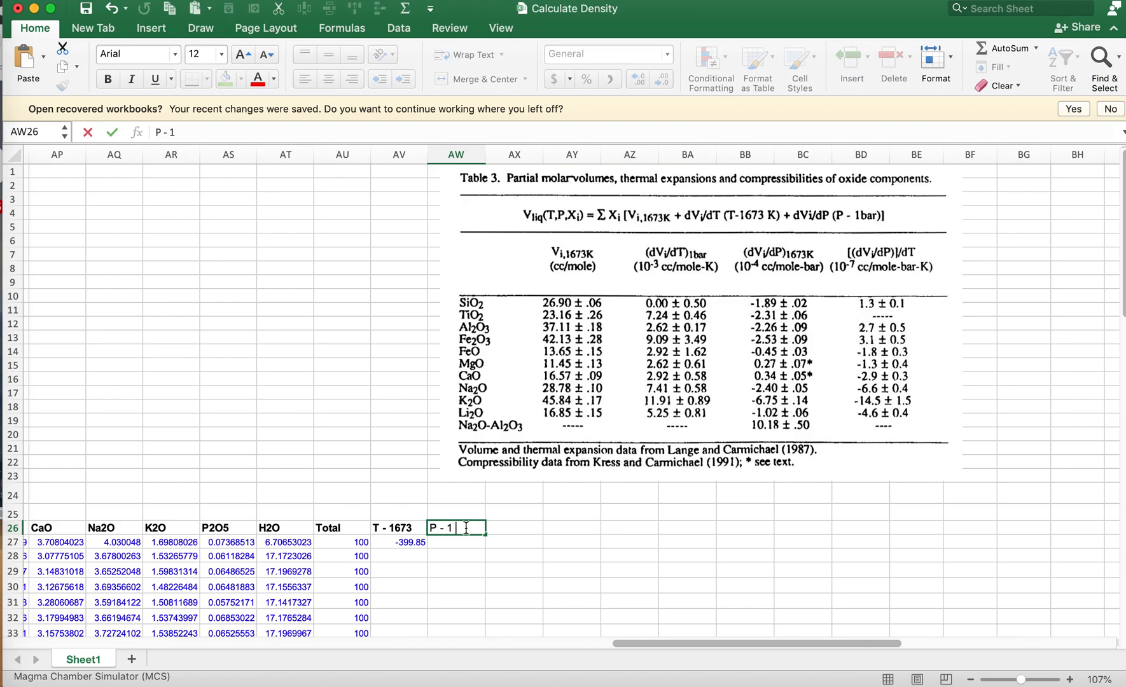
{"action": "type", "text": "- 1 bar"}
{"action": "key", "text": "Return"}
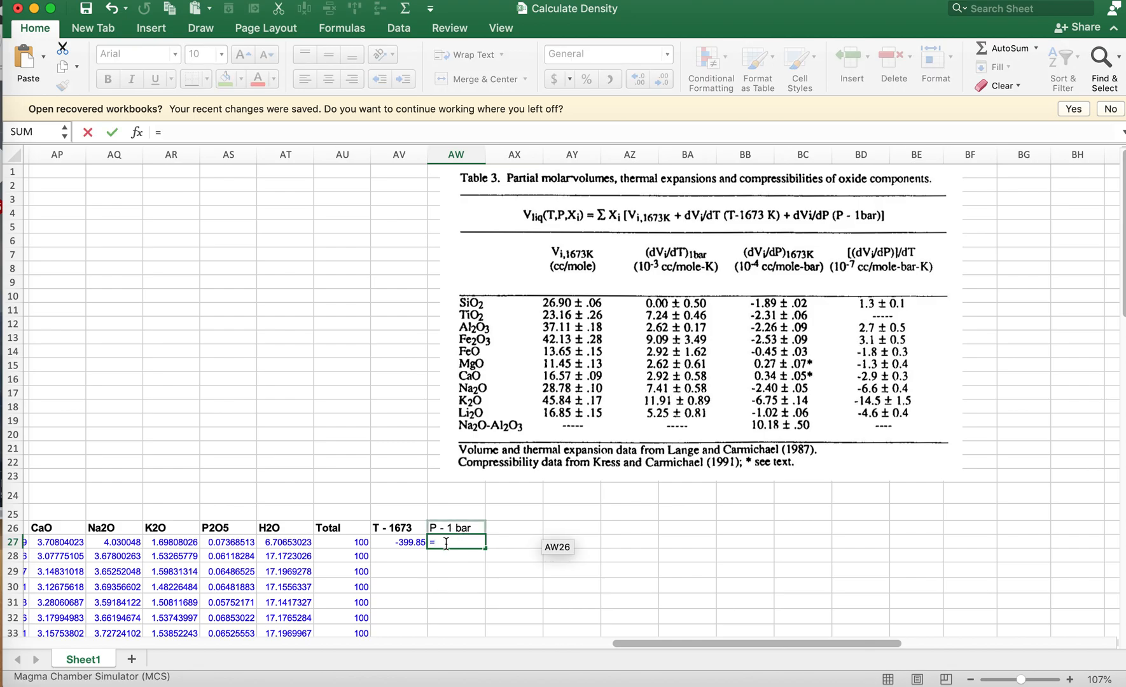
Enter the formula =D27*1000-1 in AW27 to calculate the pressure difference in bar for the first sample.
{"action": "scroll", "coordinate": [382, 560], "scroll_direction": "left", "scroll_amount": 15}
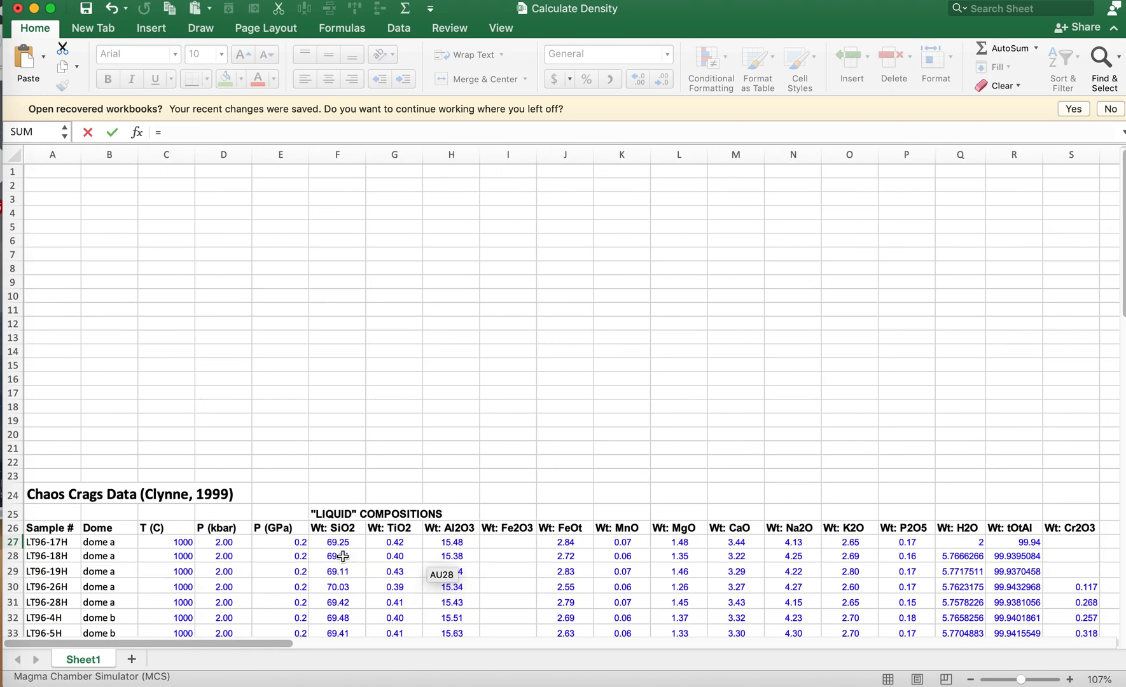
{"action": "left_click", "coordinate": [231, 541]}
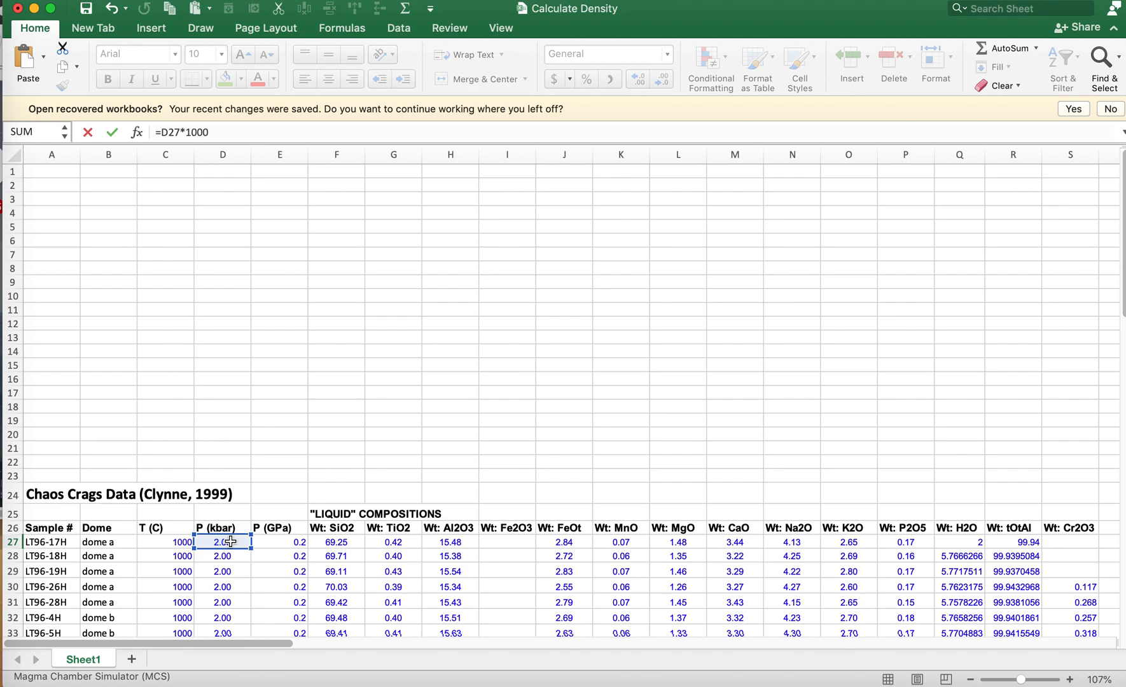
{"action": "key", "text": "Return"}
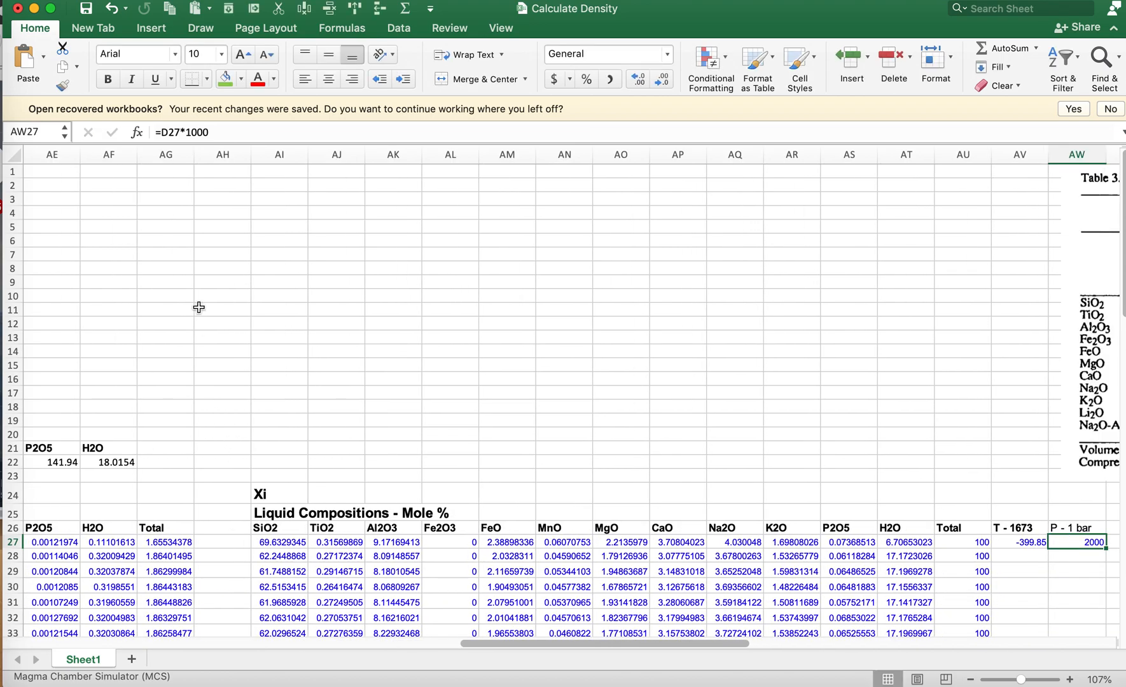
{"action": "left_click", "coordinate": [241, 134]}
{"action": "type", "text": "-1"}
{"action": "key", "text": "Return"}
Copy the mole % oxide headers SiO2 through H2O from row 26 and paste them starting at AY26.
{"action": "scroll", "coordinate": [756, 445], "scroll_direction": "right", "scroll_amount": 6}
{"action": "scroll", "coordinate": [754, 450], "scroll_direction": "right", "scroll_amount": 1}
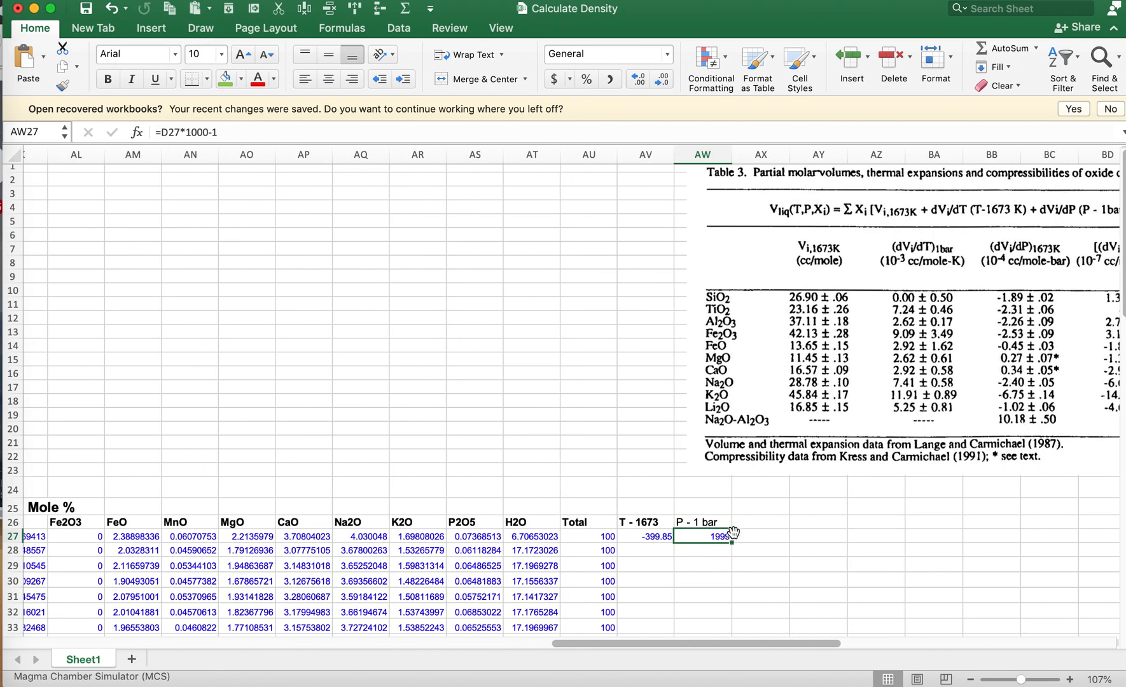
{"action": "scroll", "coordinate": [725, 521], "scroll_direction": "right", "scroll_amount": 2}
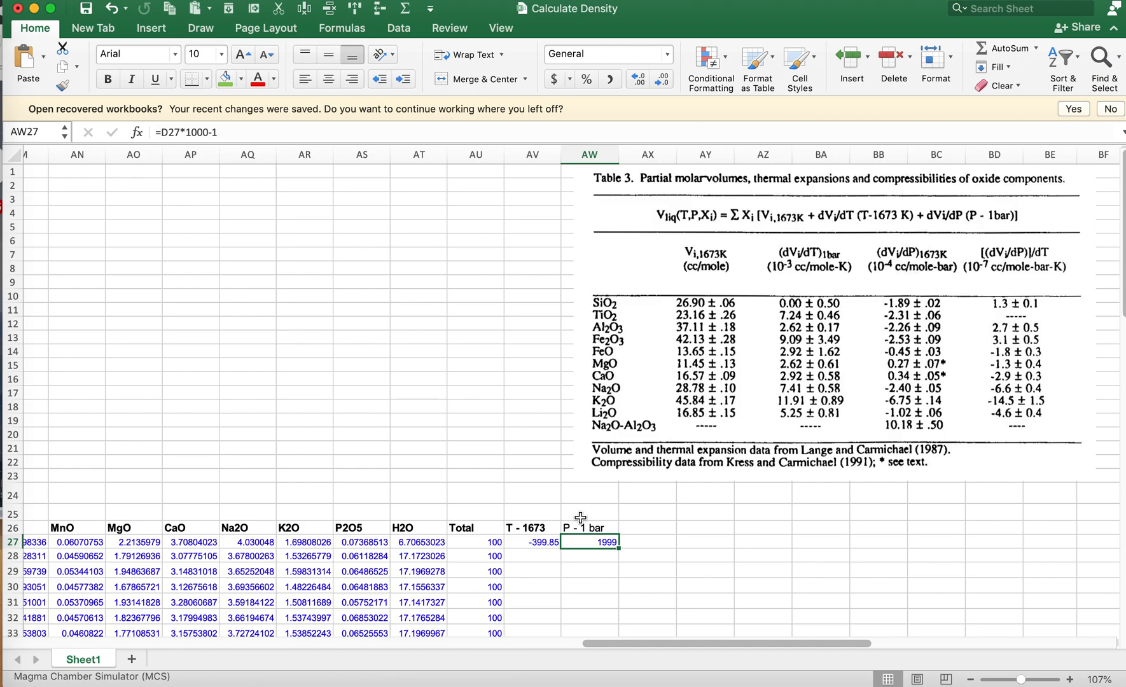
{"action": "scroll", "coordinate": [538, 534], "scroll_direction": "left", "scroll_amount": 12}
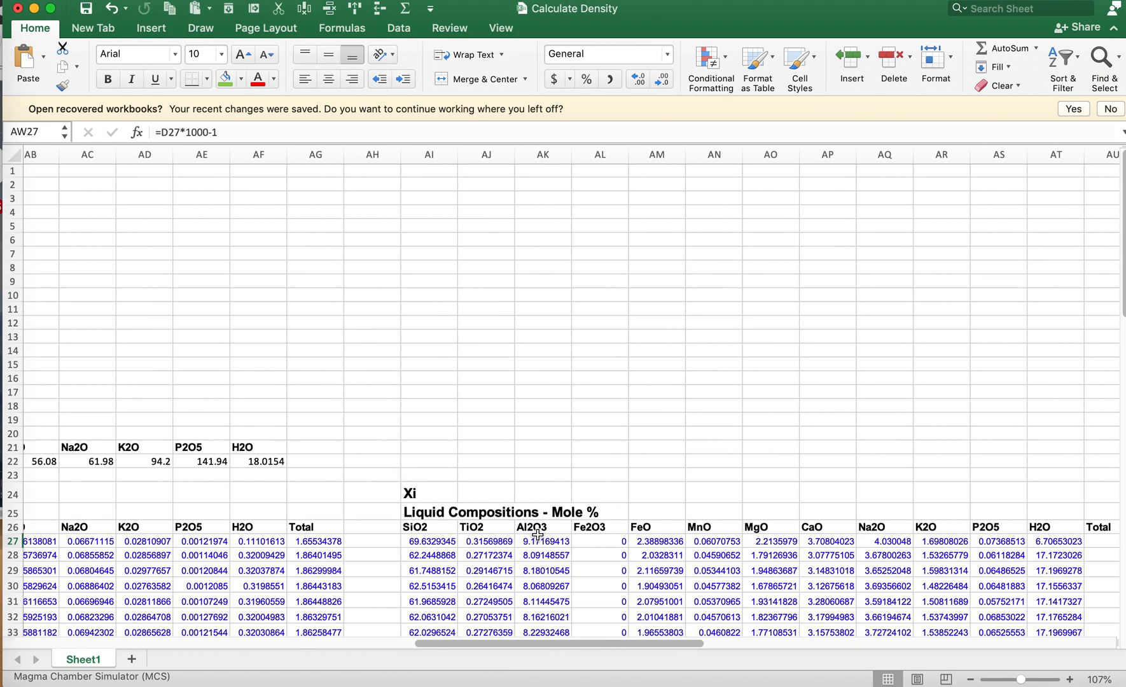
{"action": "left_click", "coordinate": [420, 527]}
{"action": "left_click_drag", "start_coordinate": [420, 527], "coordinate": [1056, 528]}
{"action": "left_click", "coordinate": [169, 8]}
{"action": "scroll", "coordinate": [545, 352], "scroll_direction": "right", "scroll_amount": 12}
{"action": "scroll", "coordinate": [546, 354], "scroll_direction": "down", "scroll_amount": 2}
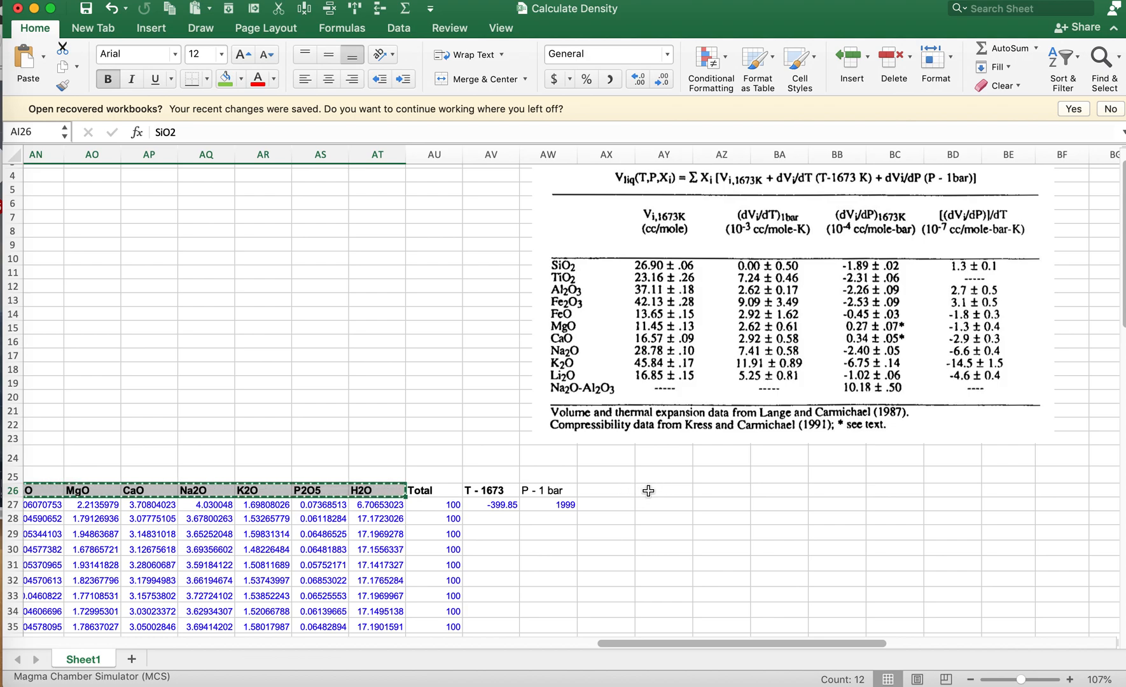
{"action": "left_click", "coordinate": [646, 490]}
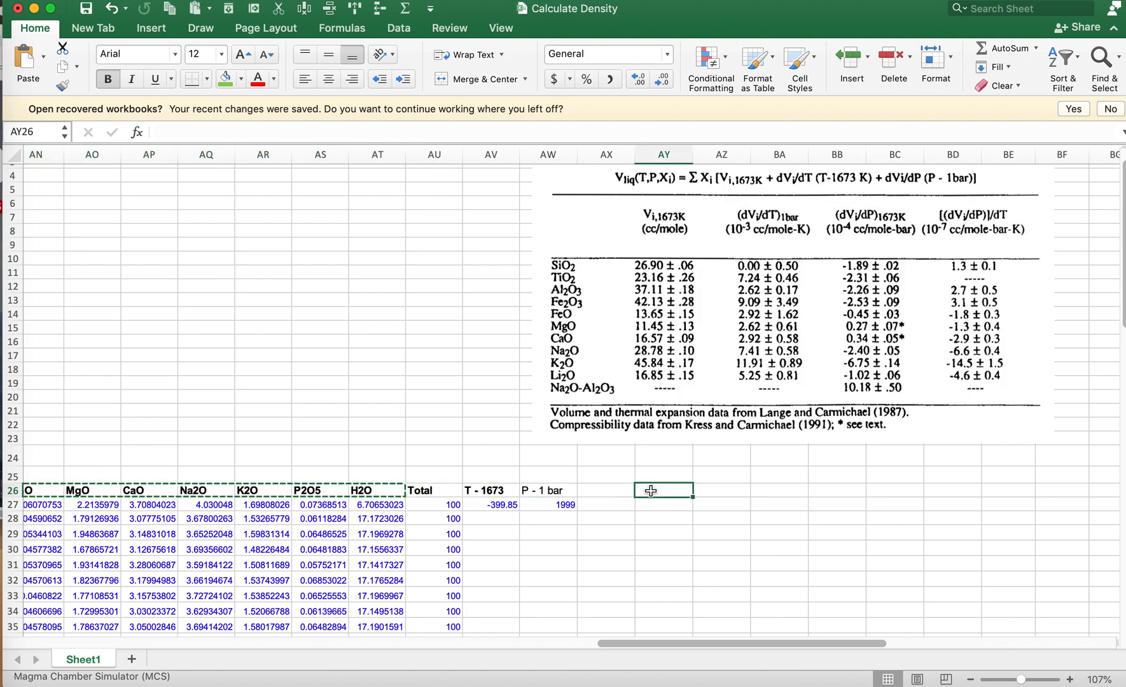
{"action": "left_click", "coordinate": [196, 8]}
Enter the SiO2 volume formula =AI27*(26.9+0+-1.89*10^-4*AW27) in AY27 using the Table 3 coefficients.
{"action": "left_click", "coordinate": [652, 509]}
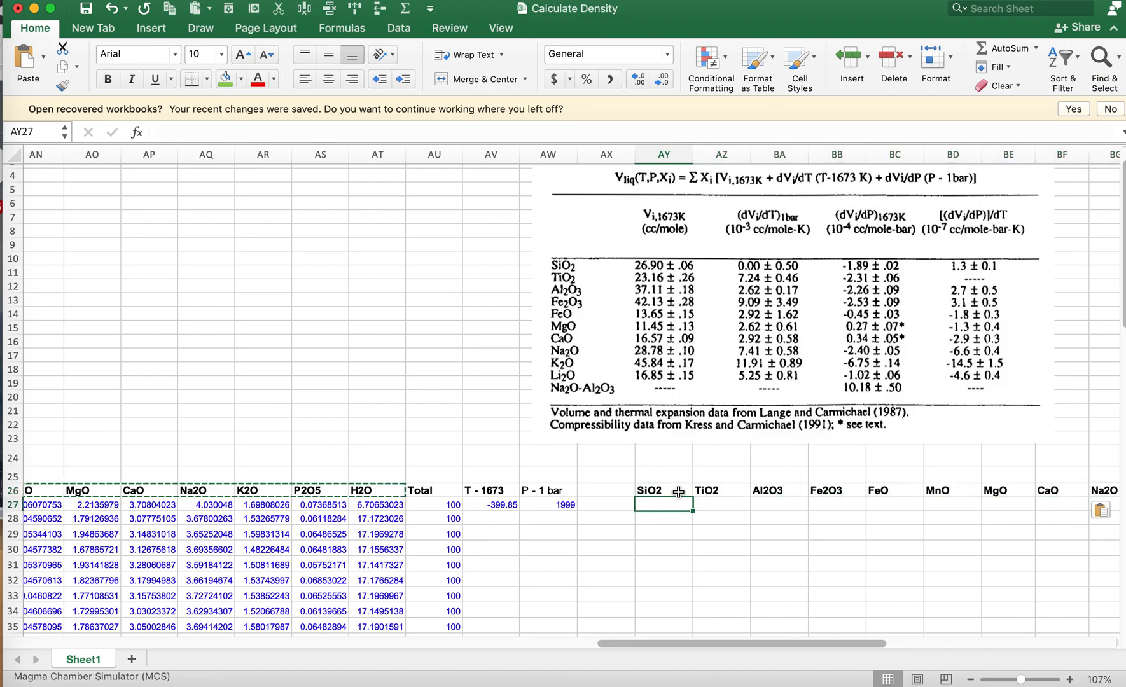
{"action": "scroll", "coordinate": [665, 405], "scroll_direction": "up", "scroll_amount": 2}
{"action": "scroll", "coordinate": [665, 405], "scroll_direction": "right", "scroll_amount": 1}
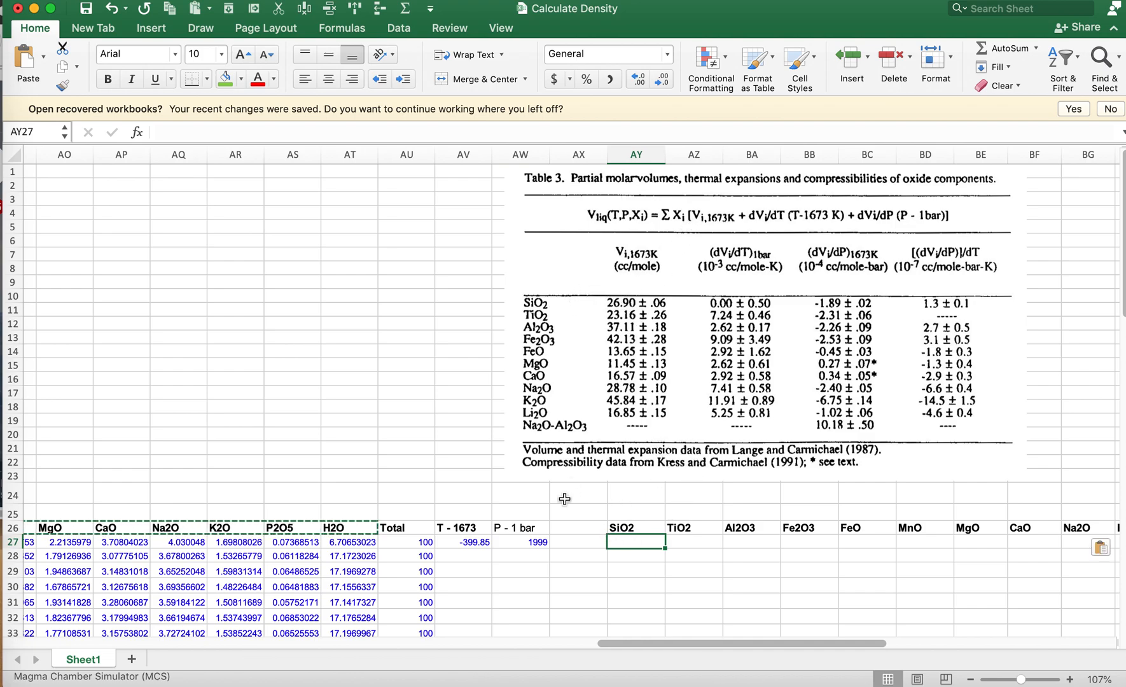
{"action": "type", "text": "="}
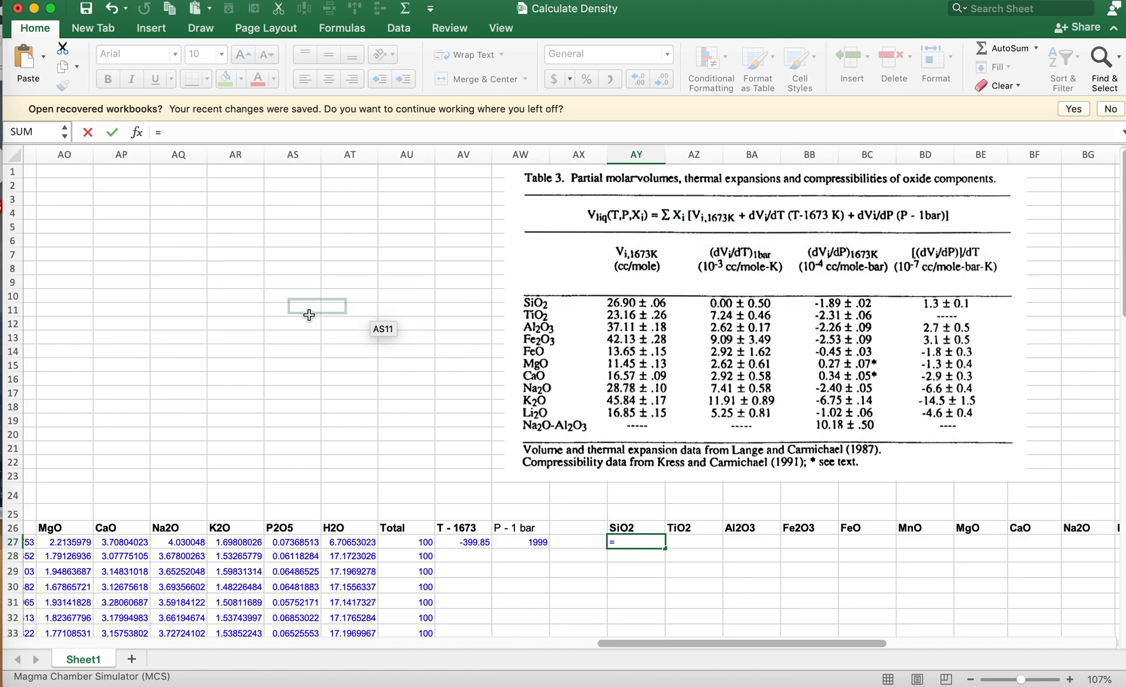
{"action": "scroll", "coordinate": [311, 477], "scroll_direction": "left", "scroll_amount": 5}
{"action": "left_click", "coordinate": [307, 540]}
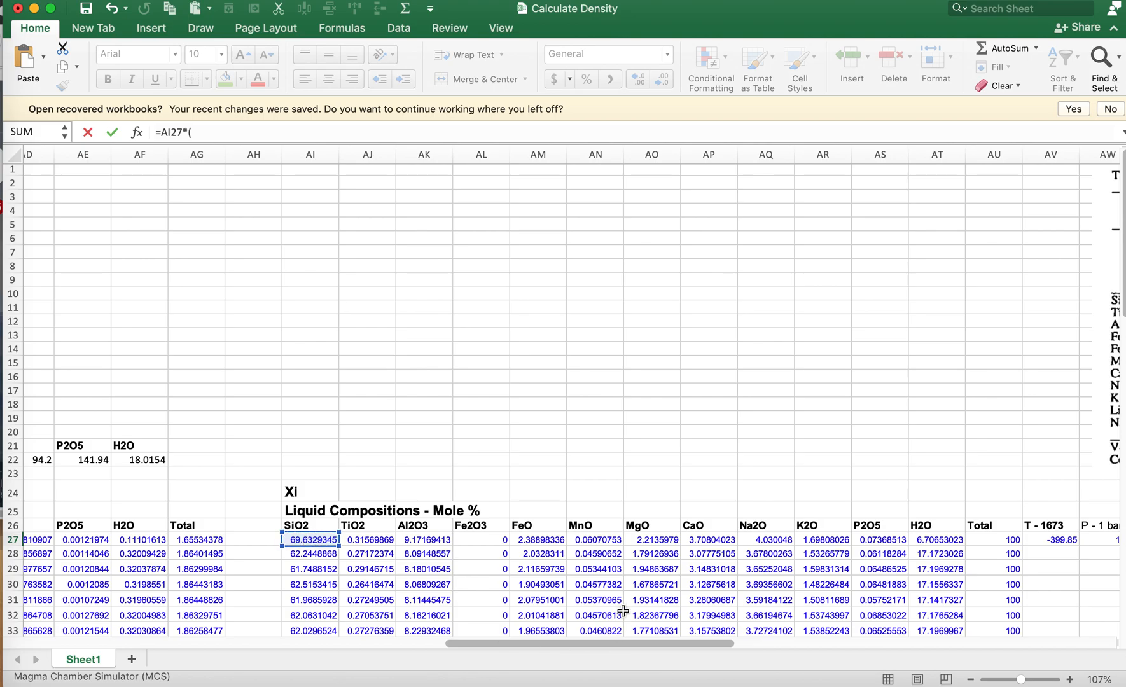
{"action": "scroll", "coordinate": [622, 611], "scroll_direction": "right", "scroll_amount": 5}
{"action": "scroll", "coordinate": [623, 610], "scroll_direction": "right", "scroll_amount": 1}
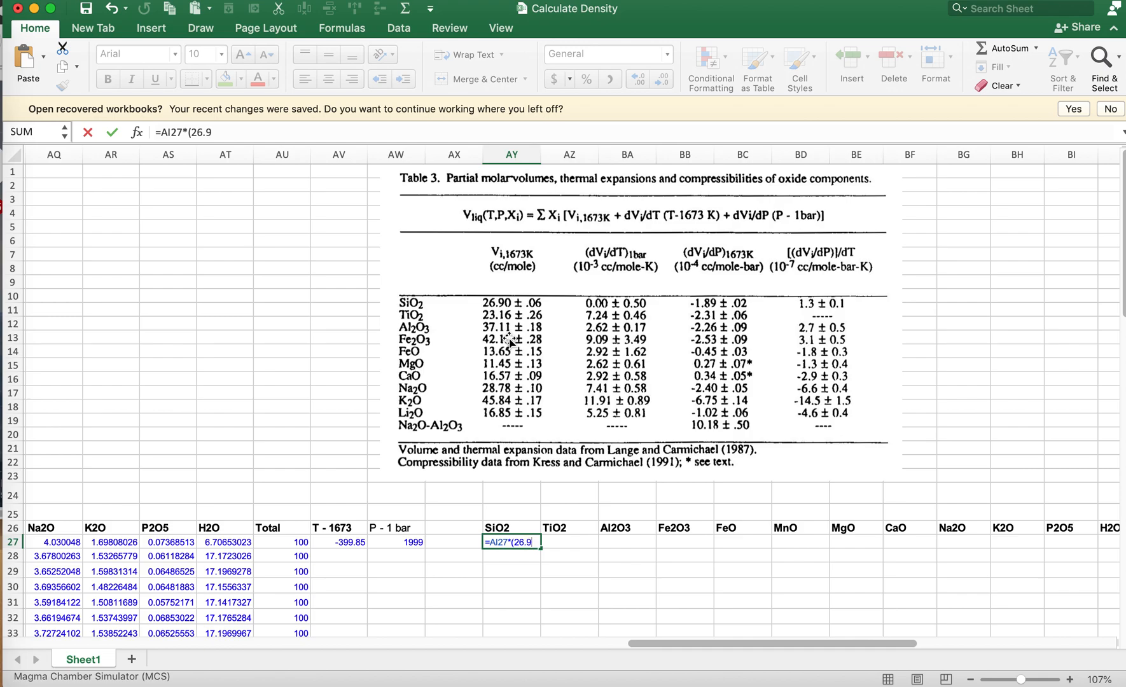
{"action": "type", "text": "+0+-1.89*10^-4*"}
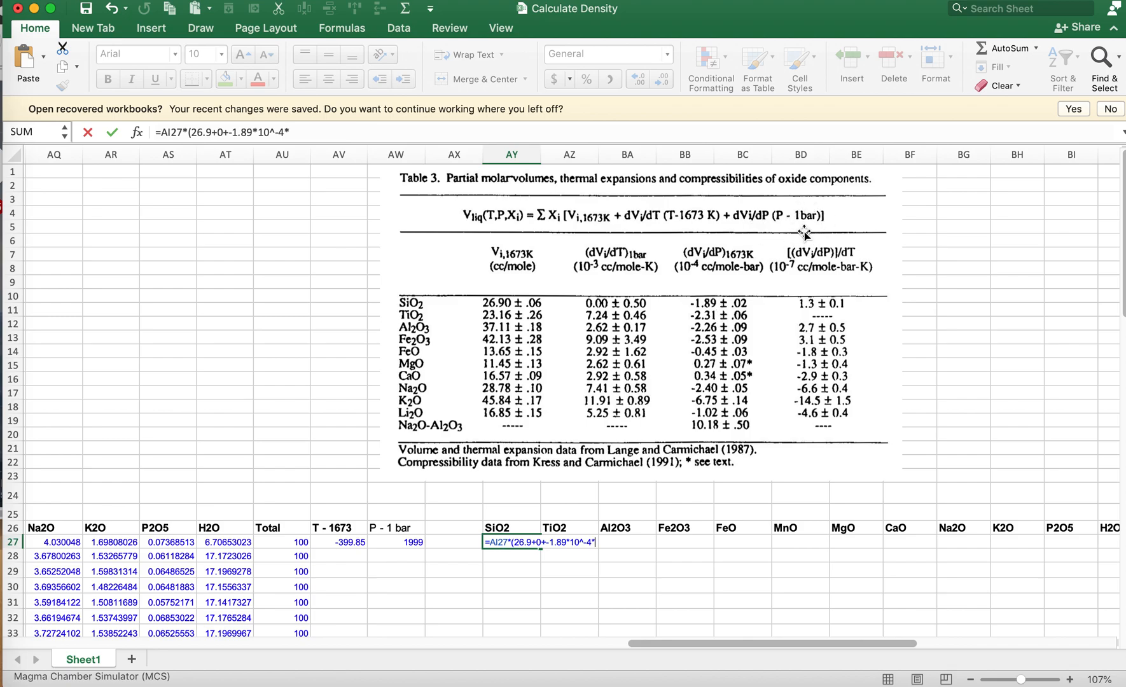
{"action": "left_click", "coordinate": [407, 542]}
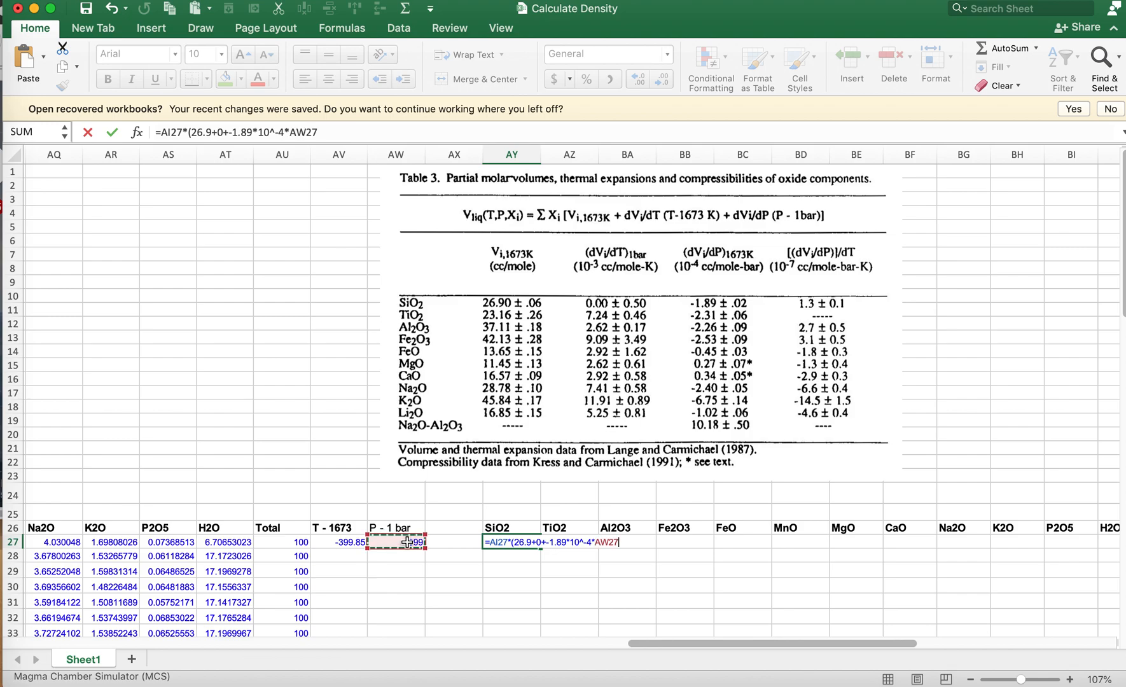
{"action": "type", "text": ")"}
{"action": "key", "text": "Return"}
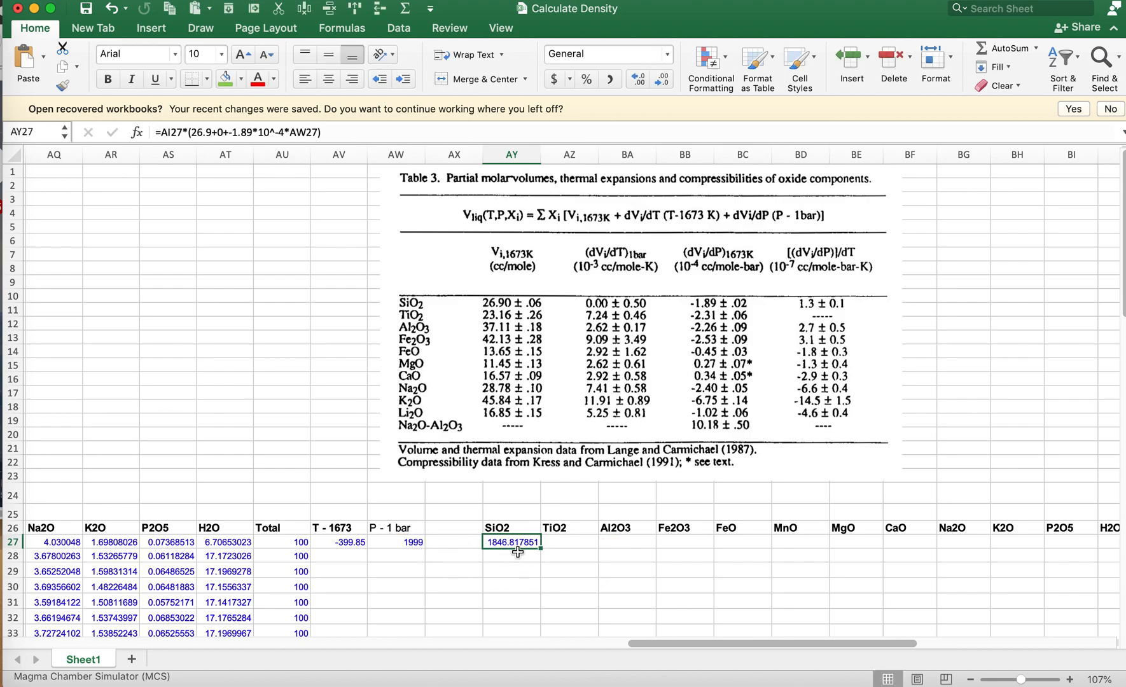
Enter the TiO2 volume formula =AJ27*(23.16+7.24*10^-3*AV27+-2.31*10^-4*AW27) in AZ27.
{"action": "left_click", "coordinate": [573, 542]}
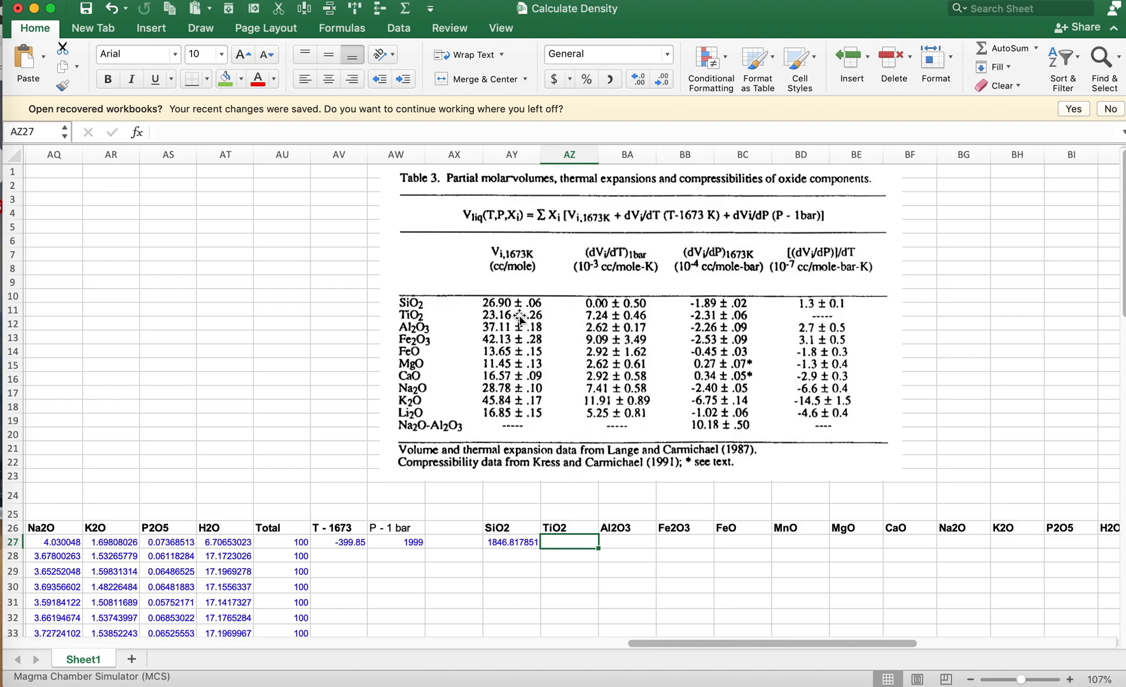
{"action": "type", "text": "="}
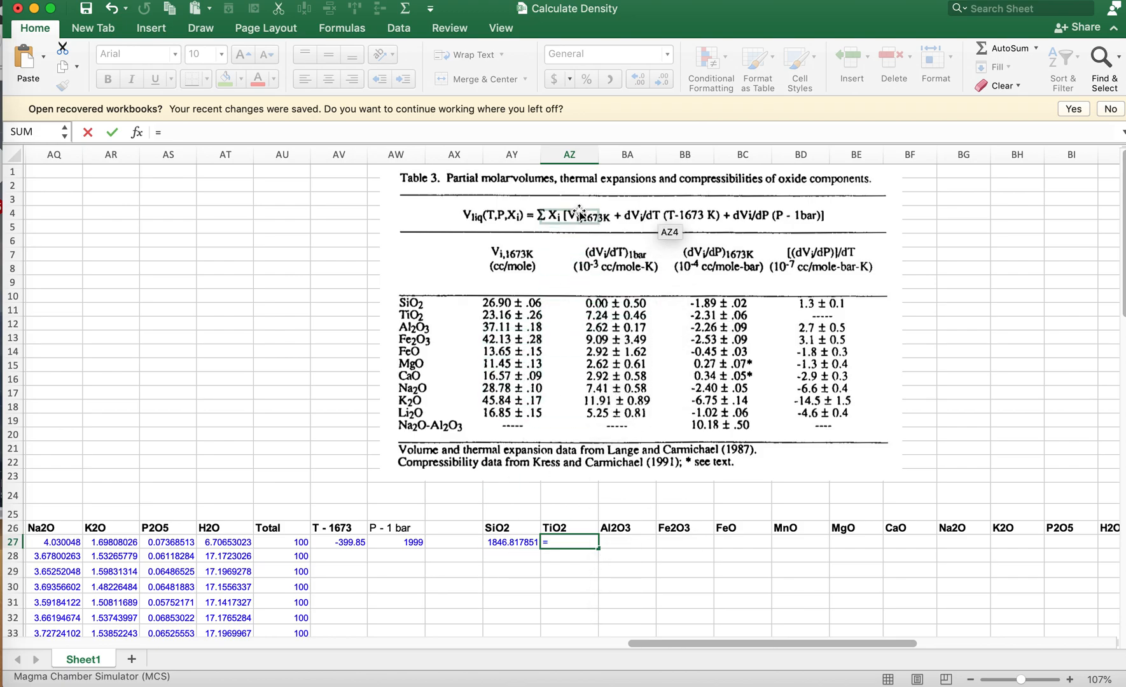
{"action": "scroll", "coordinate": [447, 609], "scroll_direction": "left", "scroll_amount": 10}
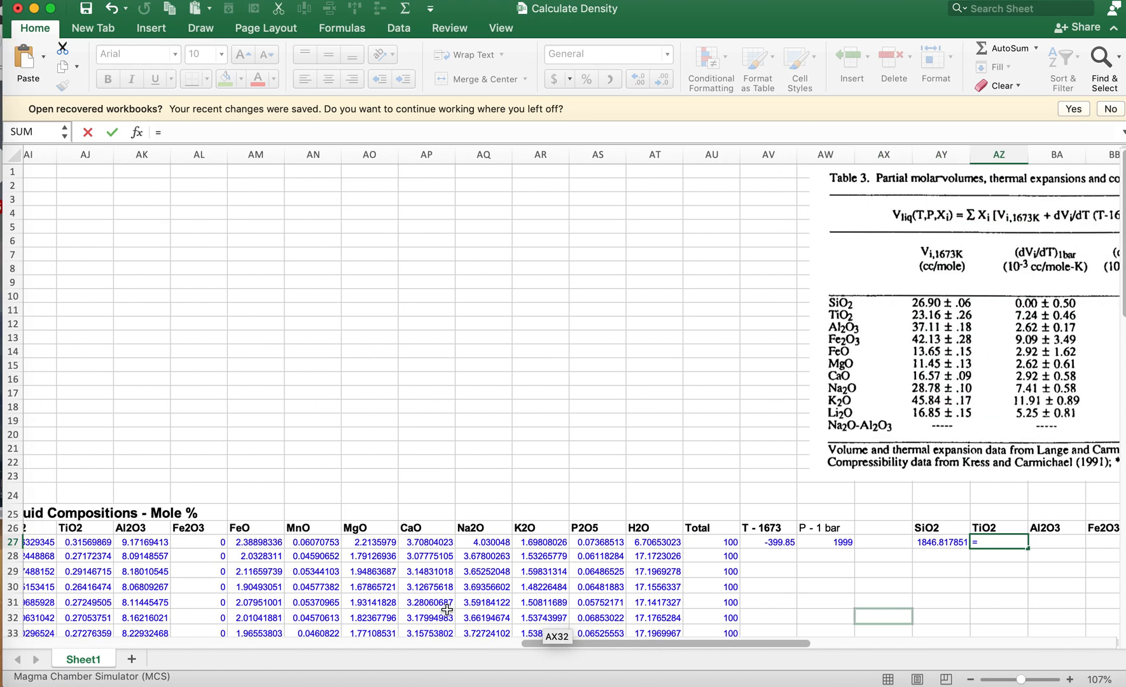
{"action": "left_click", "coordinate": [408, 542]}
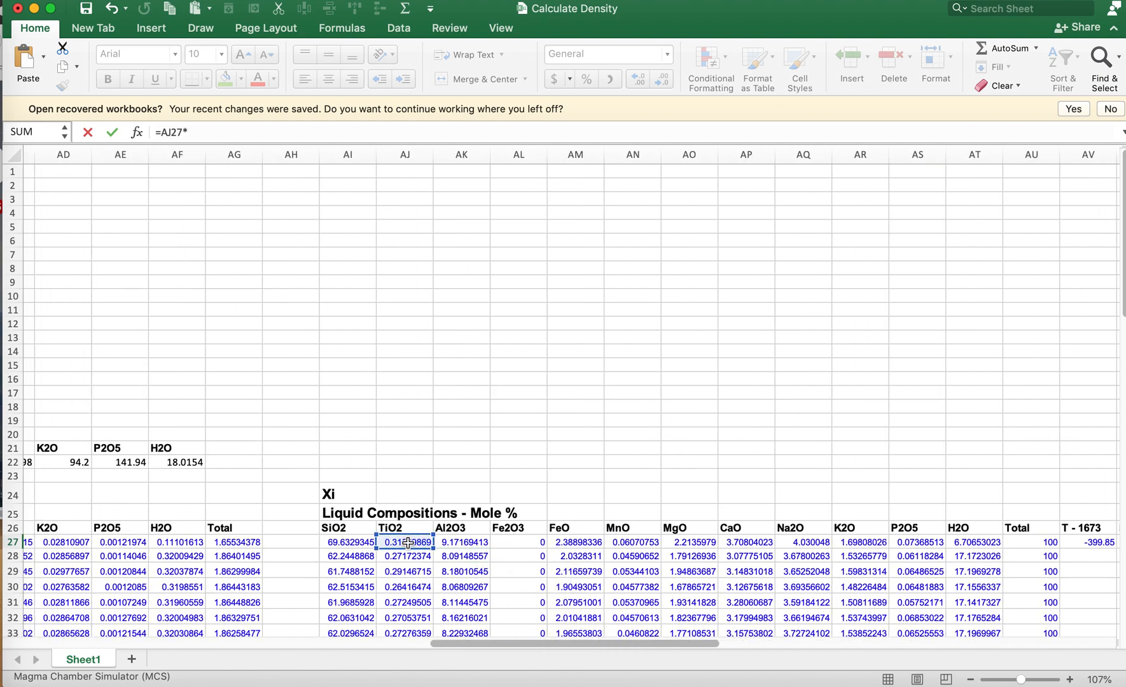
{"action": "scroll", "coordinate": [595, 567], "scroll_direction": "right", "scroll_amount": 10}
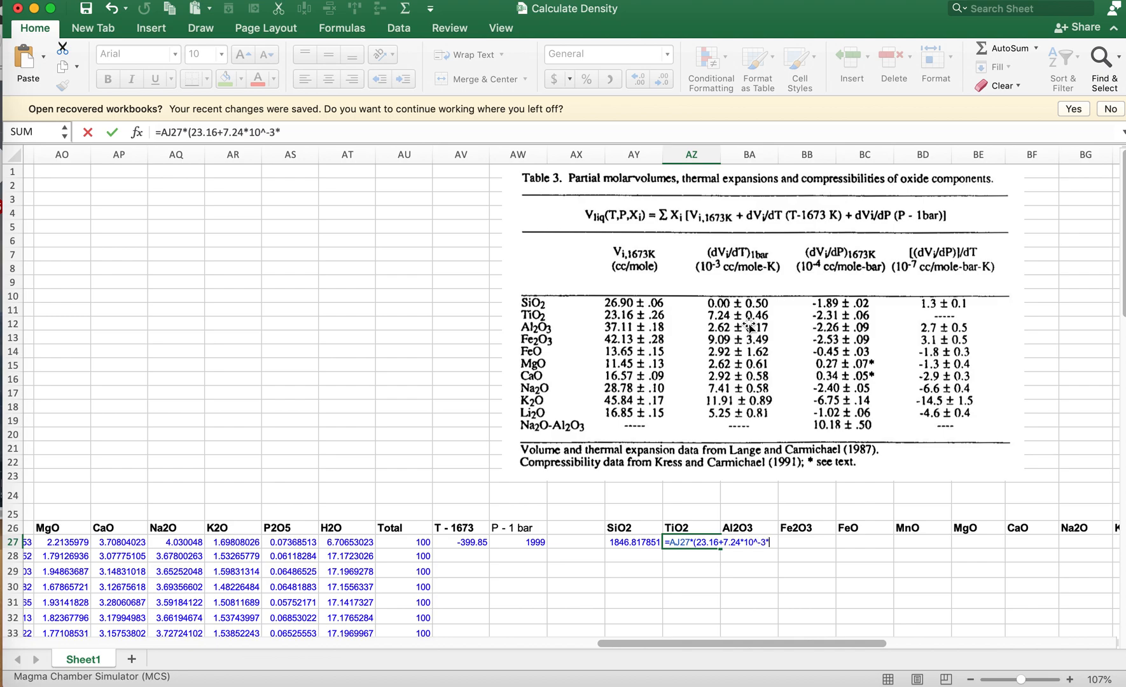
{"action": "type", "text": "*"}
{"action": "left_click", "coordinate": [466, 542]}
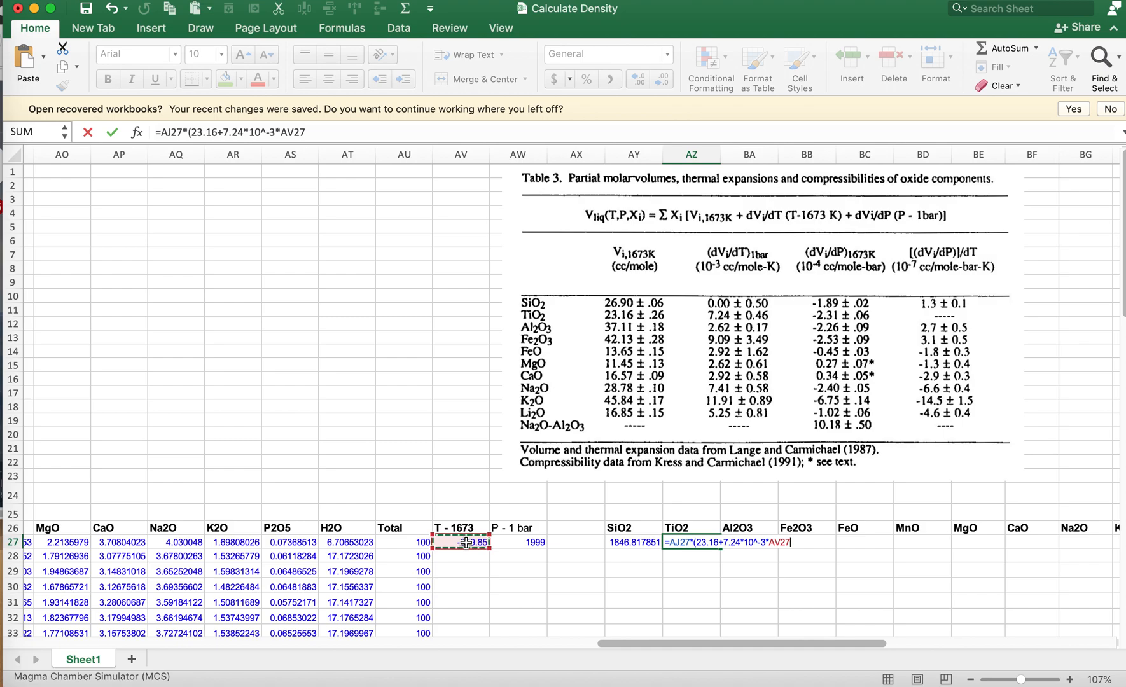
{"action": "type", "text": "+-2.31*10^-4*"}
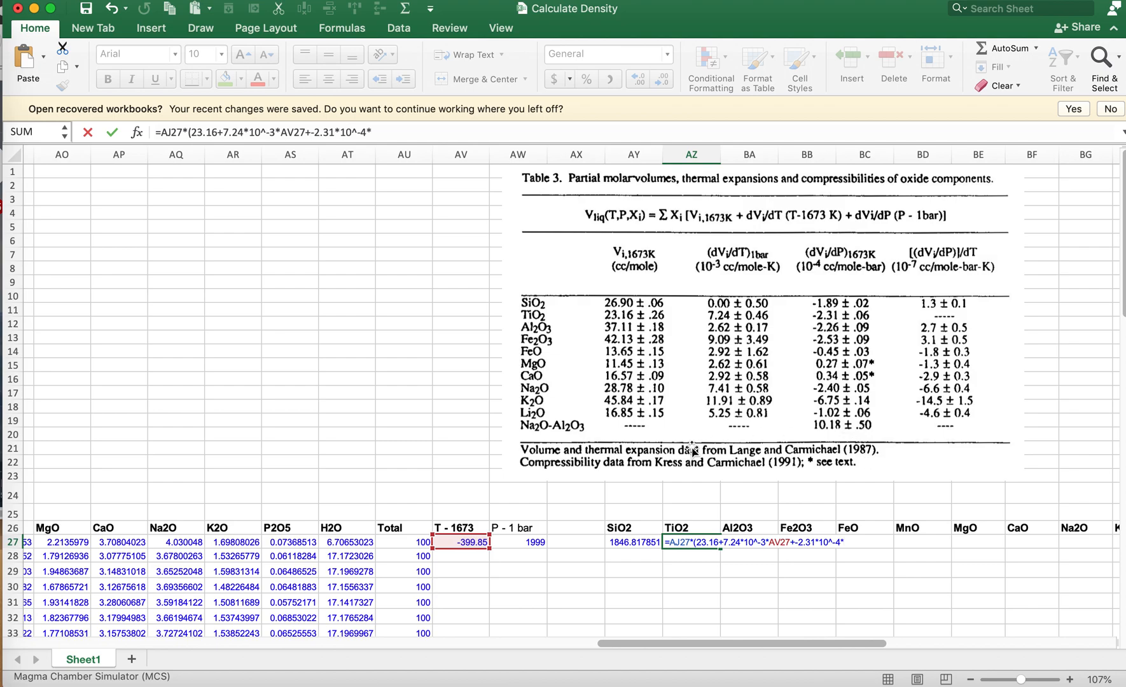
{"action": "left_click", "coordinate": [523, 542]}
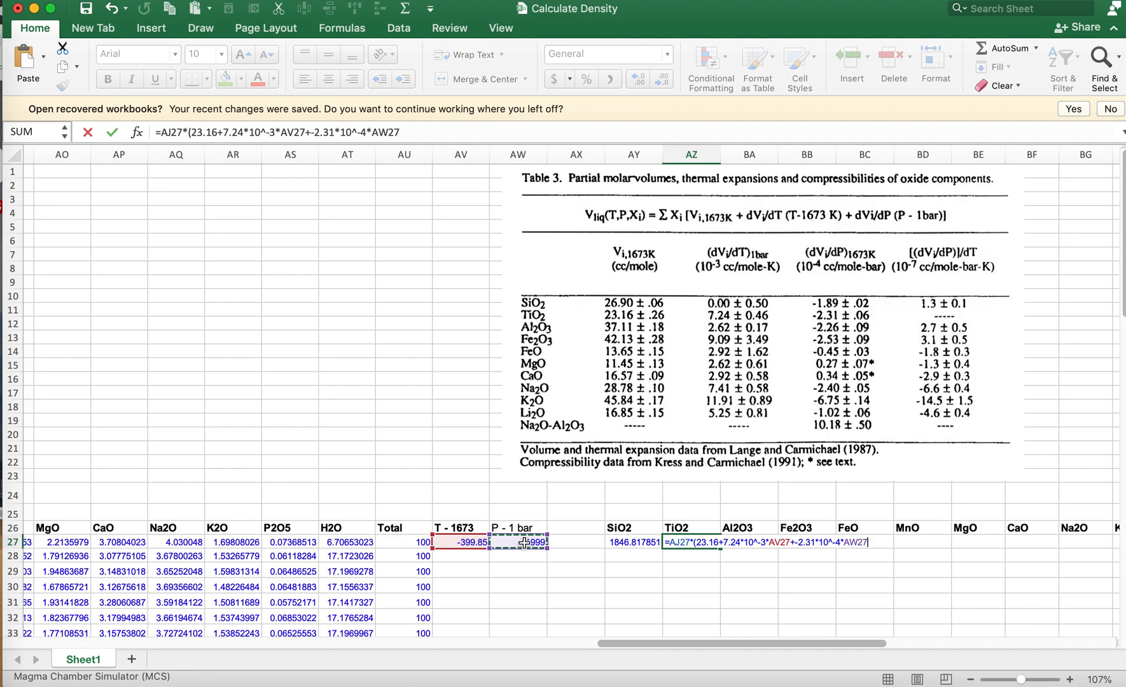
{"action": "type", "text": ")"}
{"action": "key", "text": "Return"}
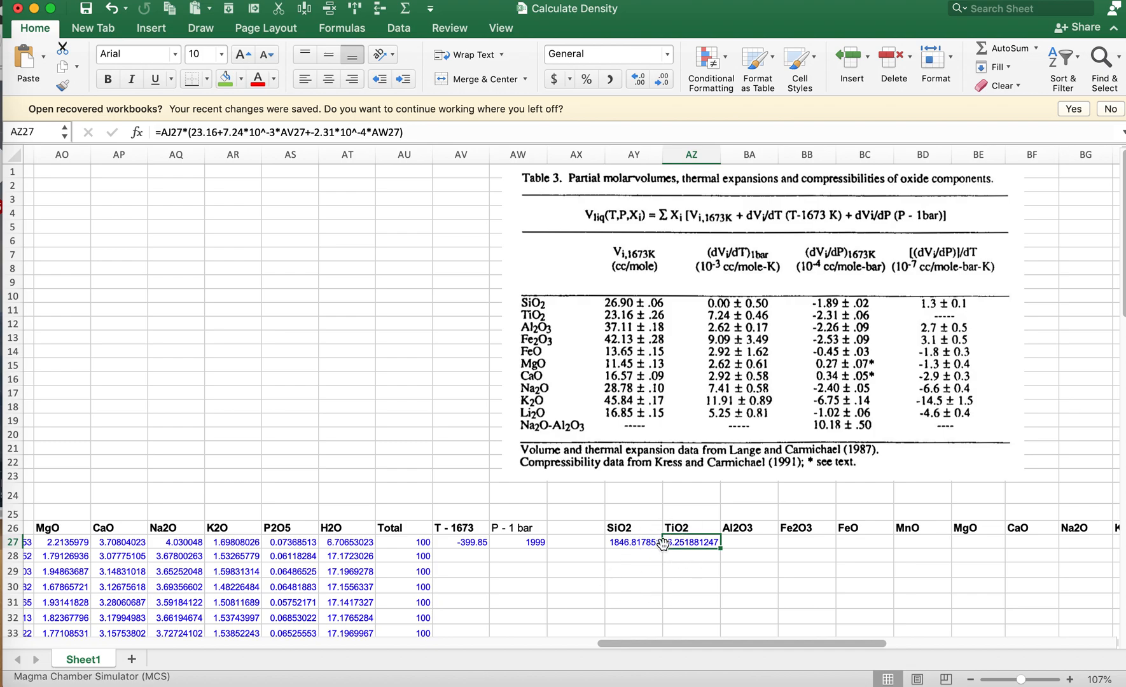
Enter =AY27/100 in AY25 above the SiO2 header and fill the formula across to AZ25 for TiO2.
{"action": "left_click", "coordinate": [634, 515]}
{"action": "type", "text": "="}
{"action": "left_click", "coordinate": [630, 541]}
{"action": "type", "text": "/100"}
{"action": "key", "text": "Return"}
{"action": "key", "text": "Right"}
{"action": "left_click", "coordinate": [616, 509]}
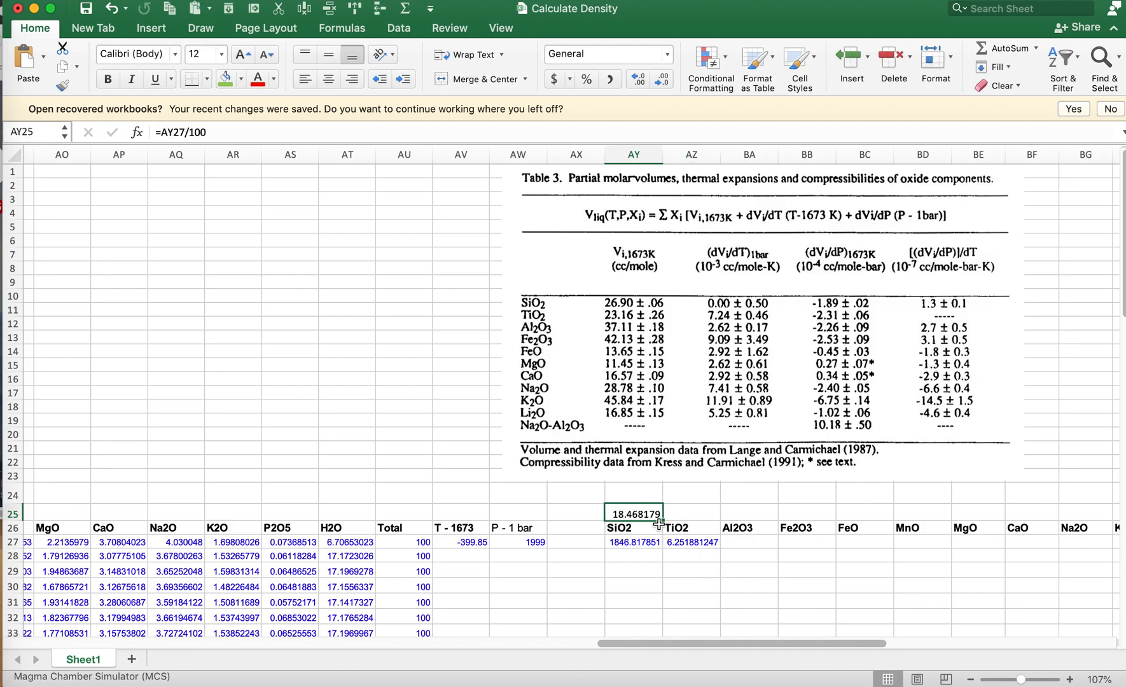
{"action": "left_click_drag", "start_coordinate": [661, 520], "coordinate": [696, 522]}
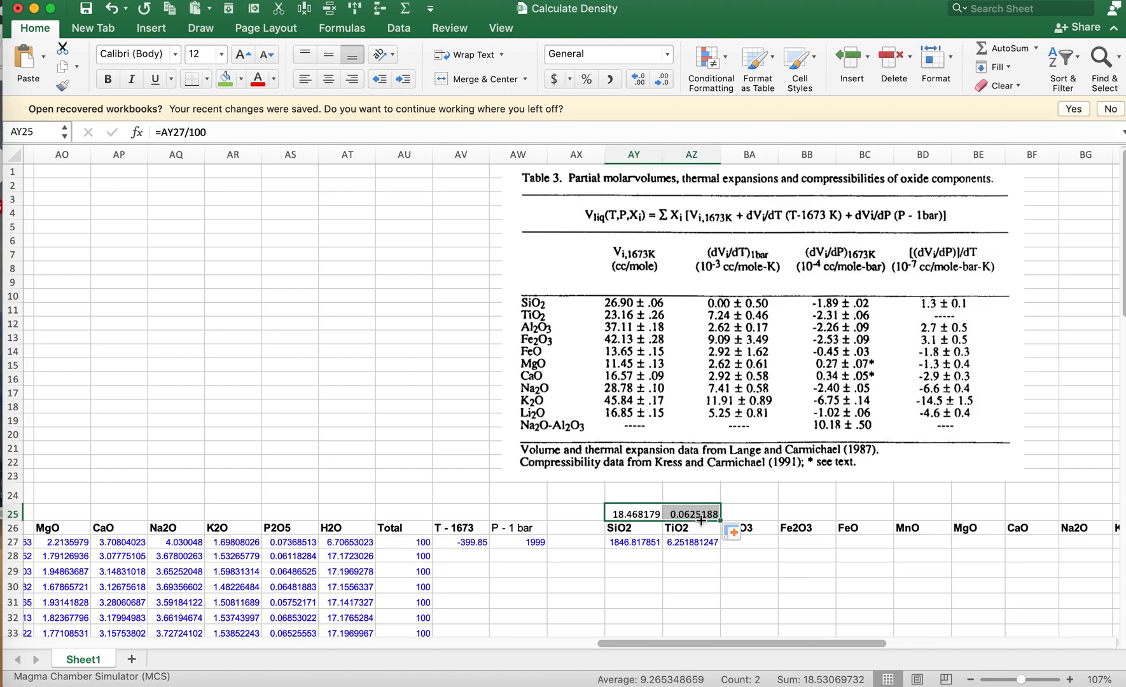
Compare the SiO2 and TiO2 volume formulas in row 27 with the row 25 values, Table 3 and the Xi mole % columns.
{"action": "left_click", "coordinate": [642, 542]}
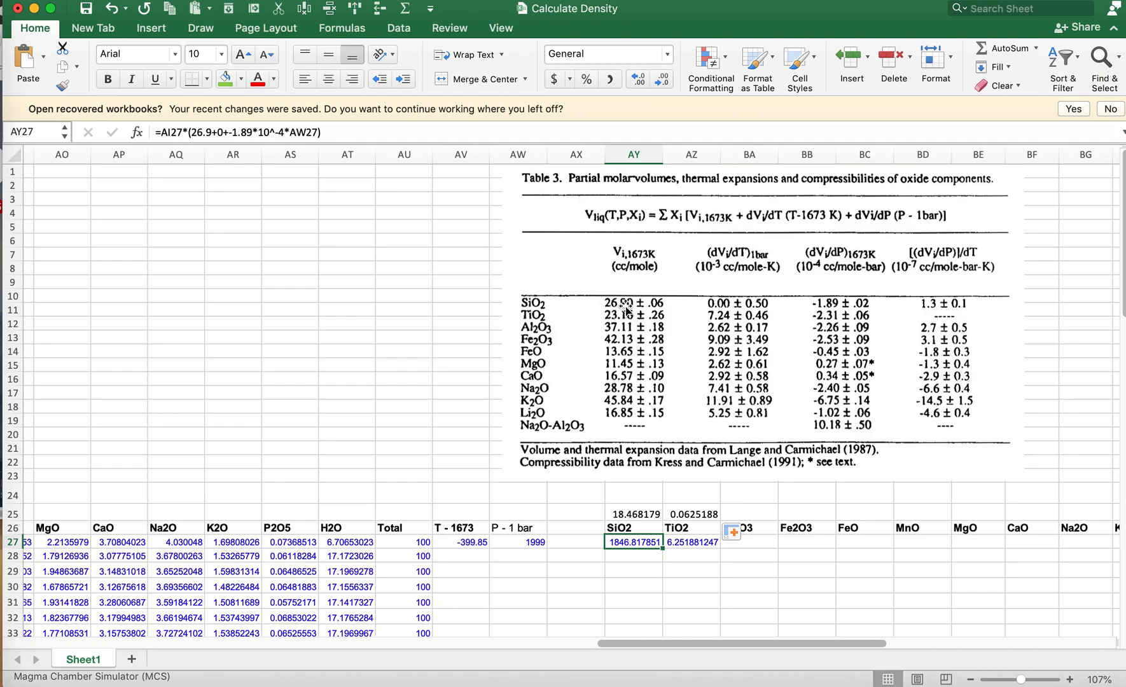
{"action": "left_click", "coordinate": [634, 513]}
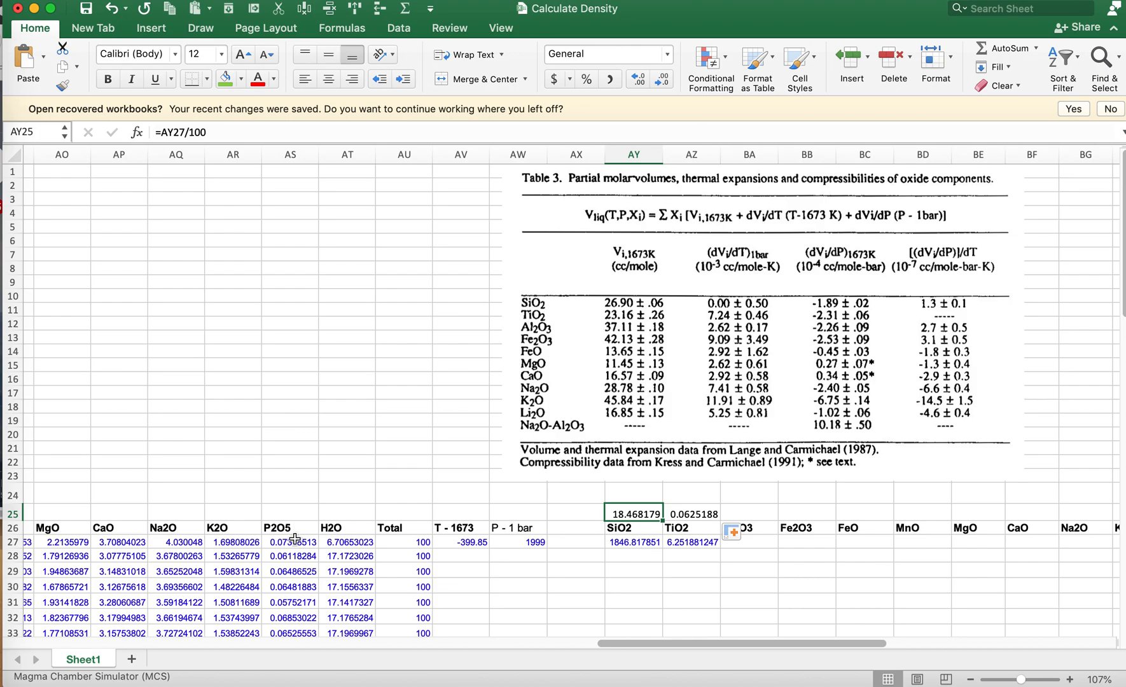
{"action": "scroll", "coordinate": [295, 540], "scroll_direction": "left", "scroll_amount": 10}
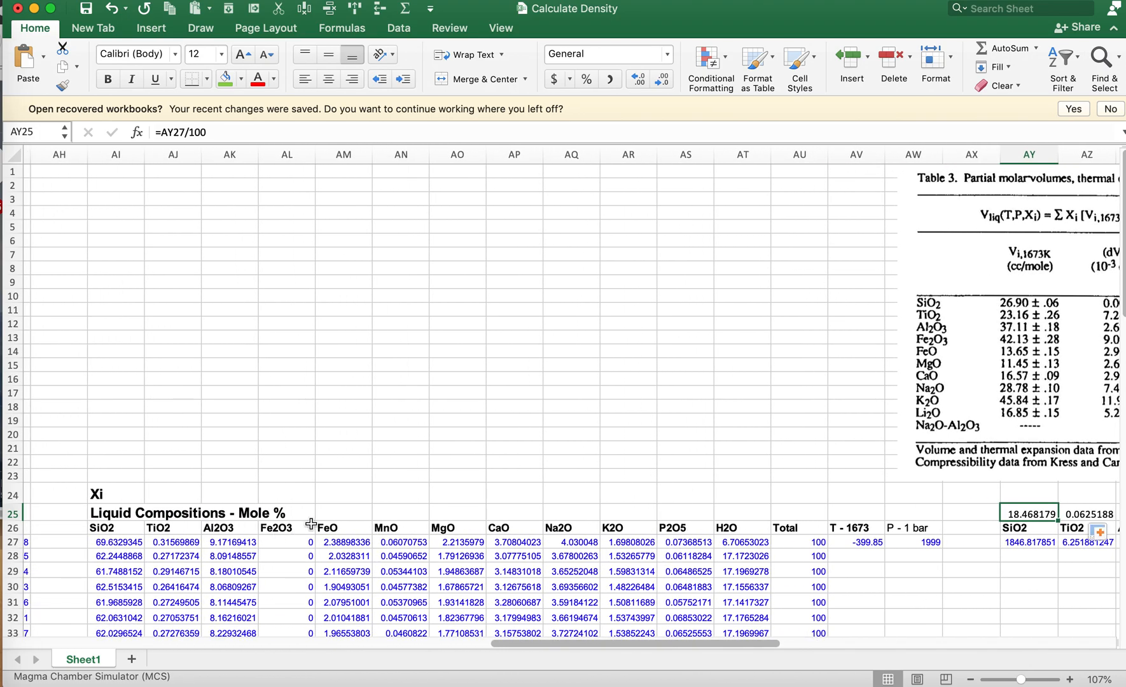
{"action": "scroll", "coordinate": [330, 522], "scroll_direction": "right", "scroll_amount": 10}
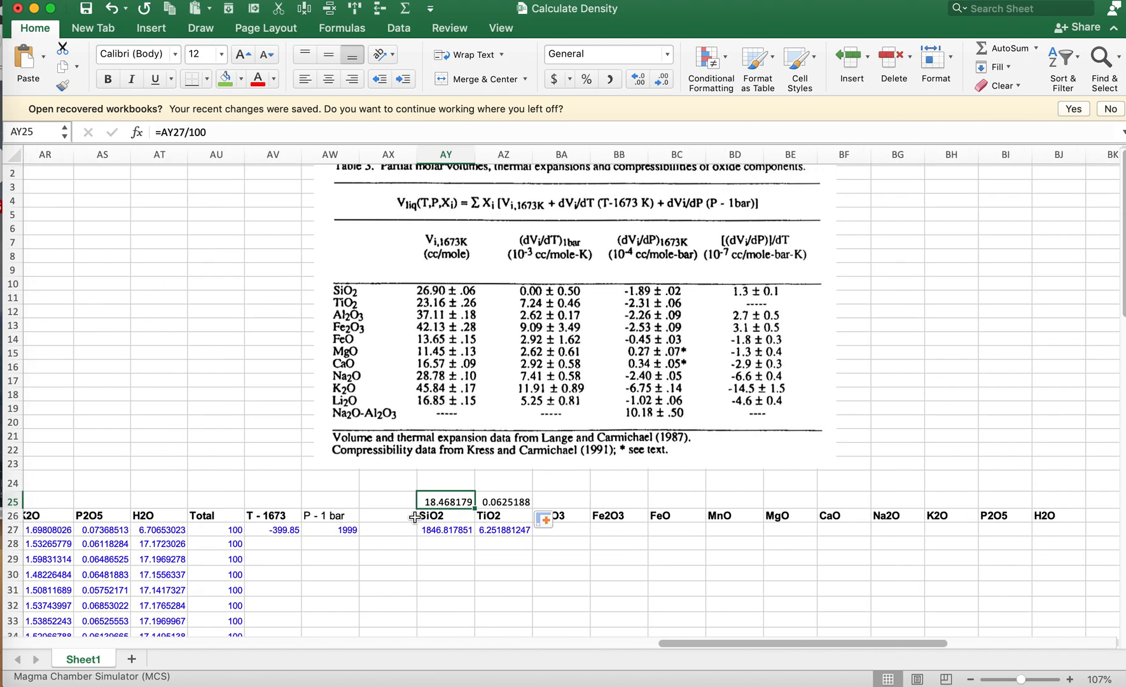
{"action": "left_click", "coordinate": [437, 304]}
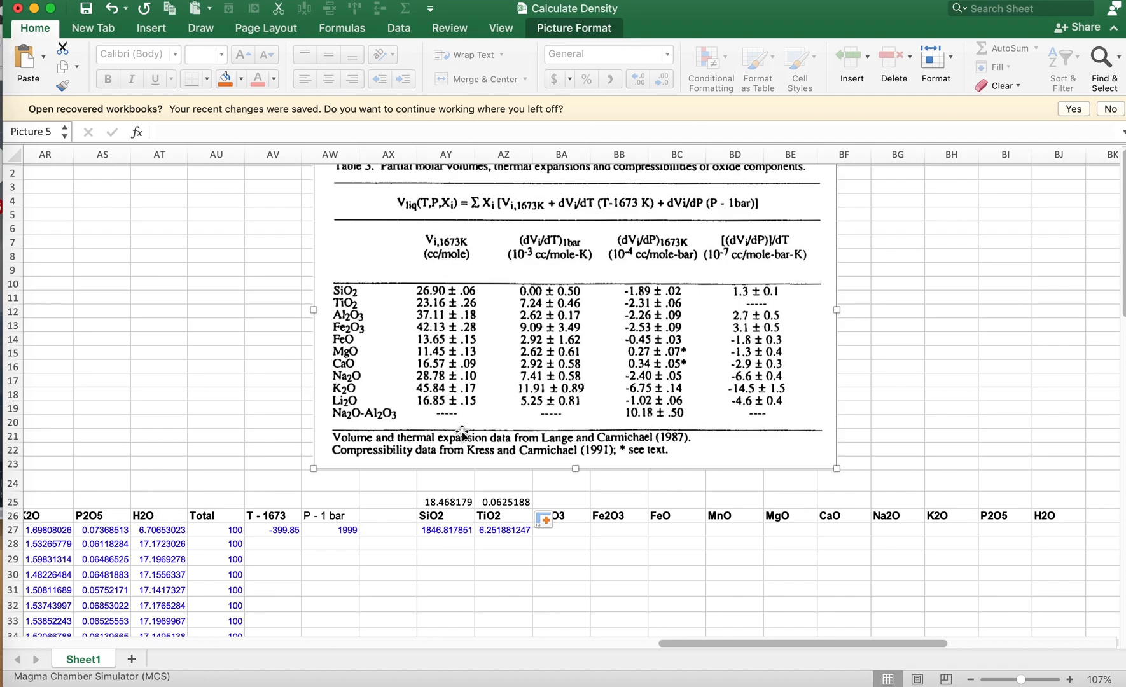
{"action": "left_click", "coordinate": [502, 528]}
{"action": "scroll", "coordinate": [503, 529], "scroll_direction": "left", "scroll_amount": 5}
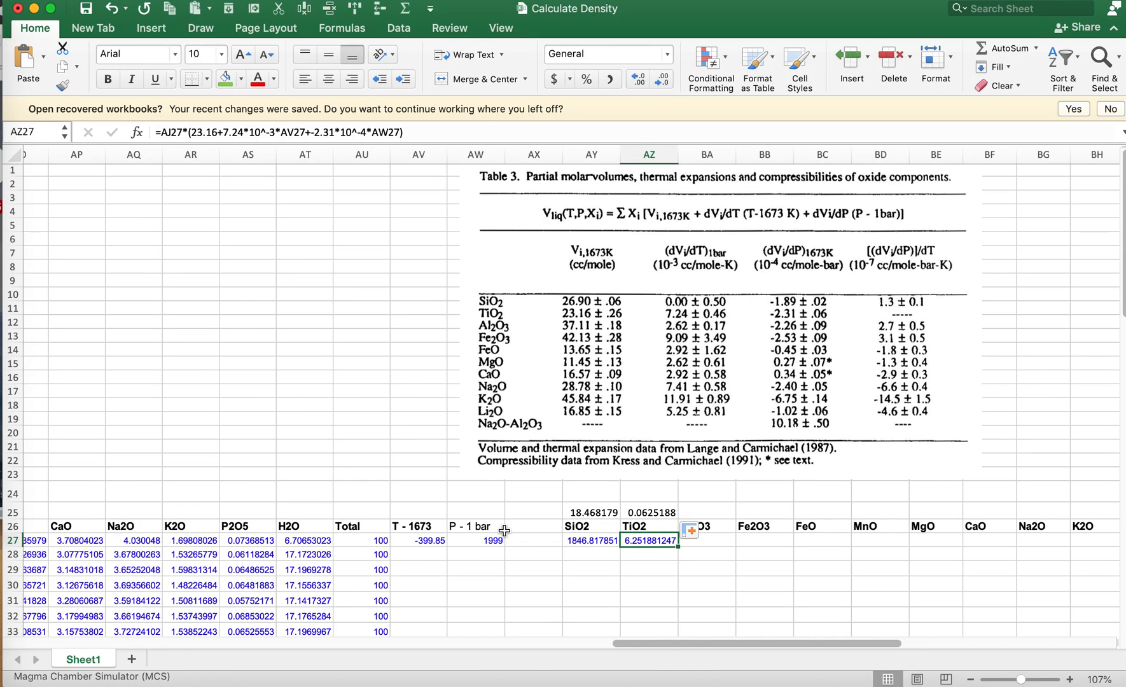
{"action": "scroll", "coordinate": [503, 528], "scroll_direction": "left", "scroll_amount": 6}
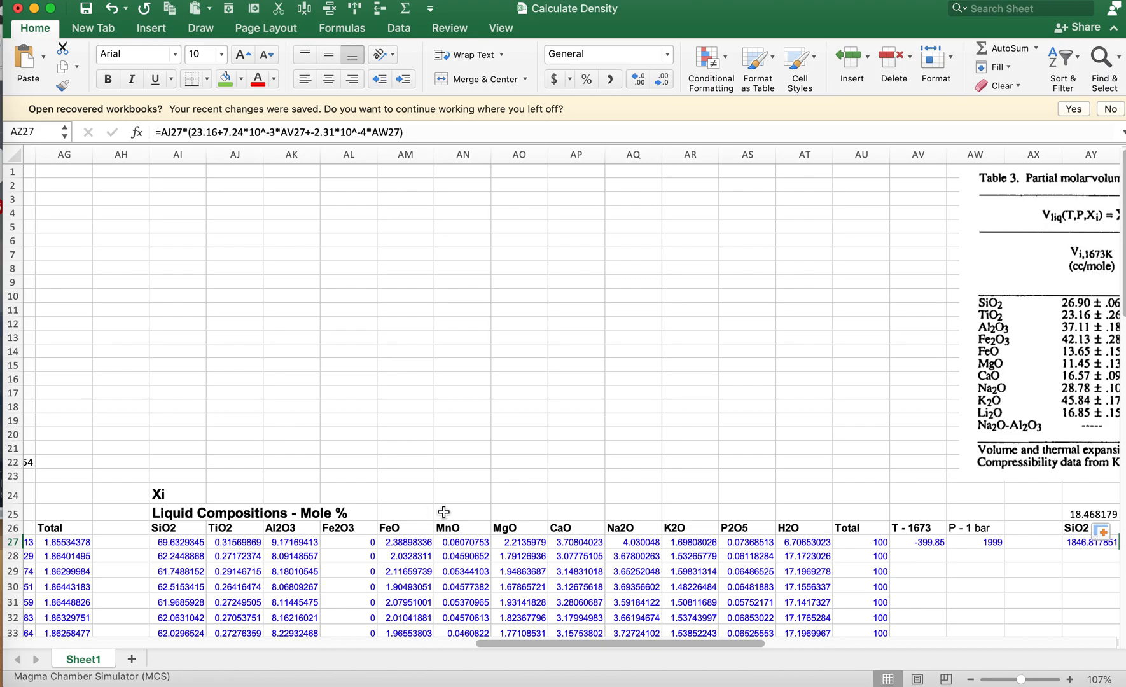
{"action": "scroll", "coordinate": [442, 513], "scroll_direction": "right", "scroll_amount": 10}
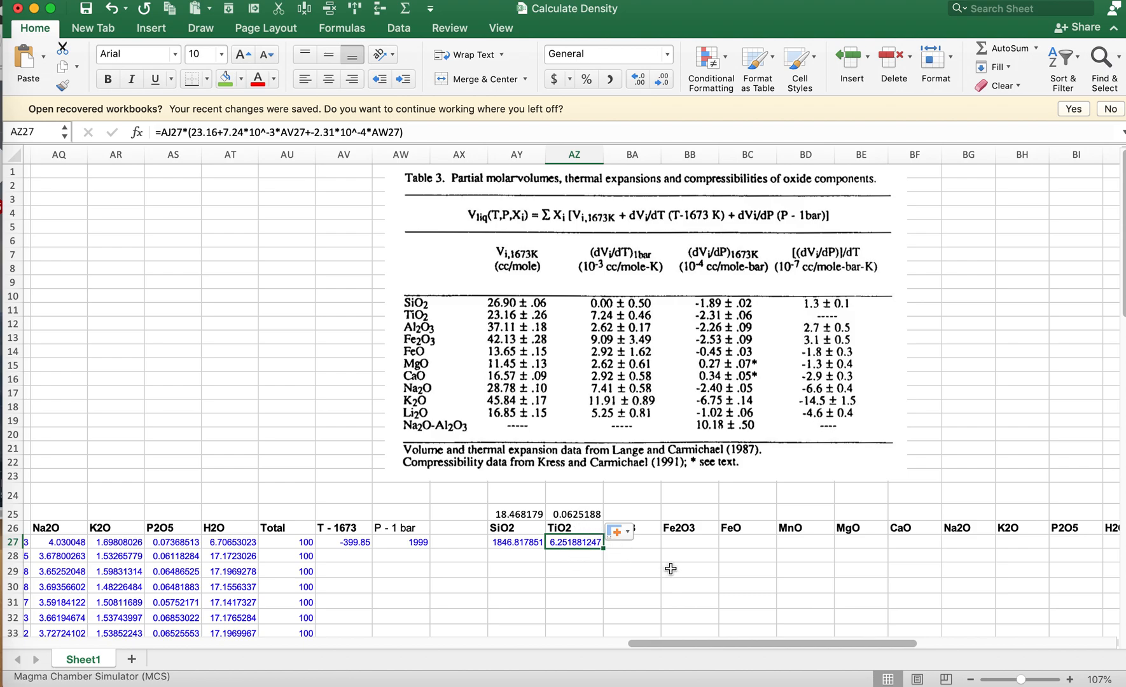
{"action": "left_click", "coordinate": [533, 513]}
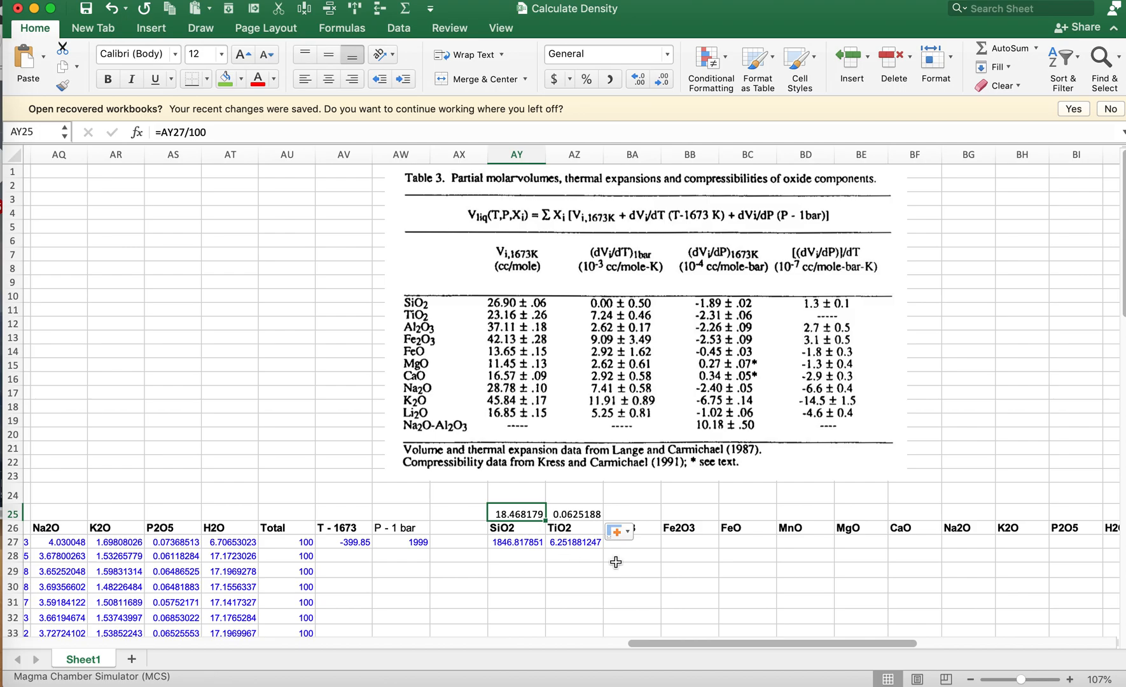
{"action": "scroll", "coordinate": [628, 531], "scroll_direction": "right", "scroll_amount": 6}
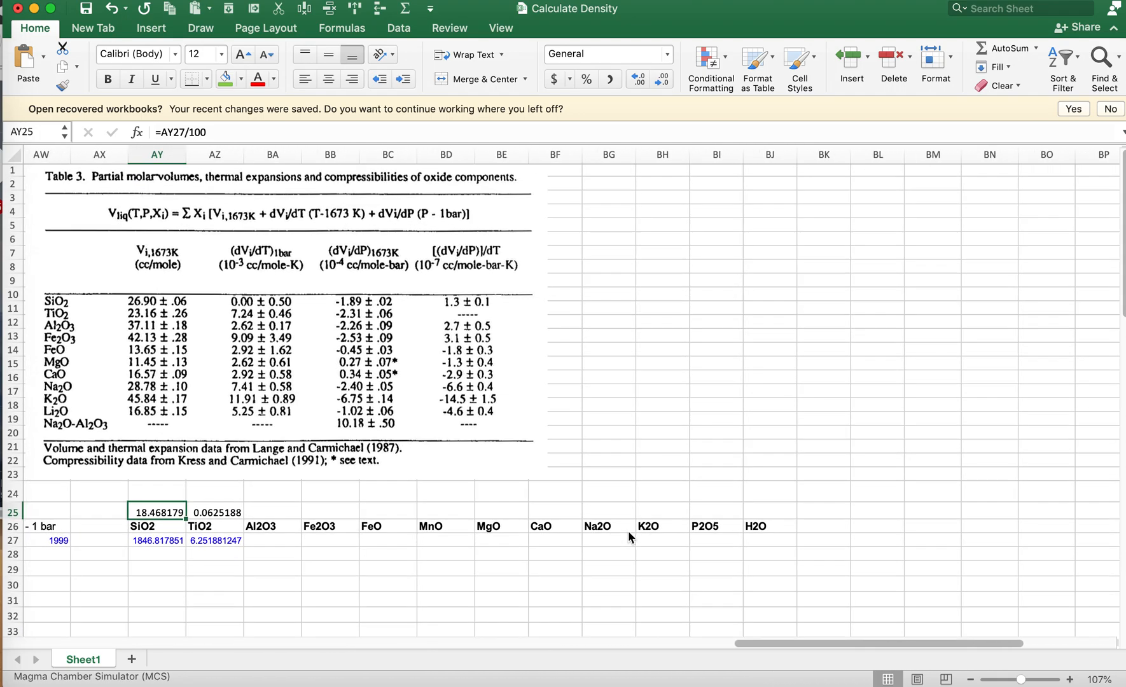
{"action": "left_click", "coordinate": [766, 538]}
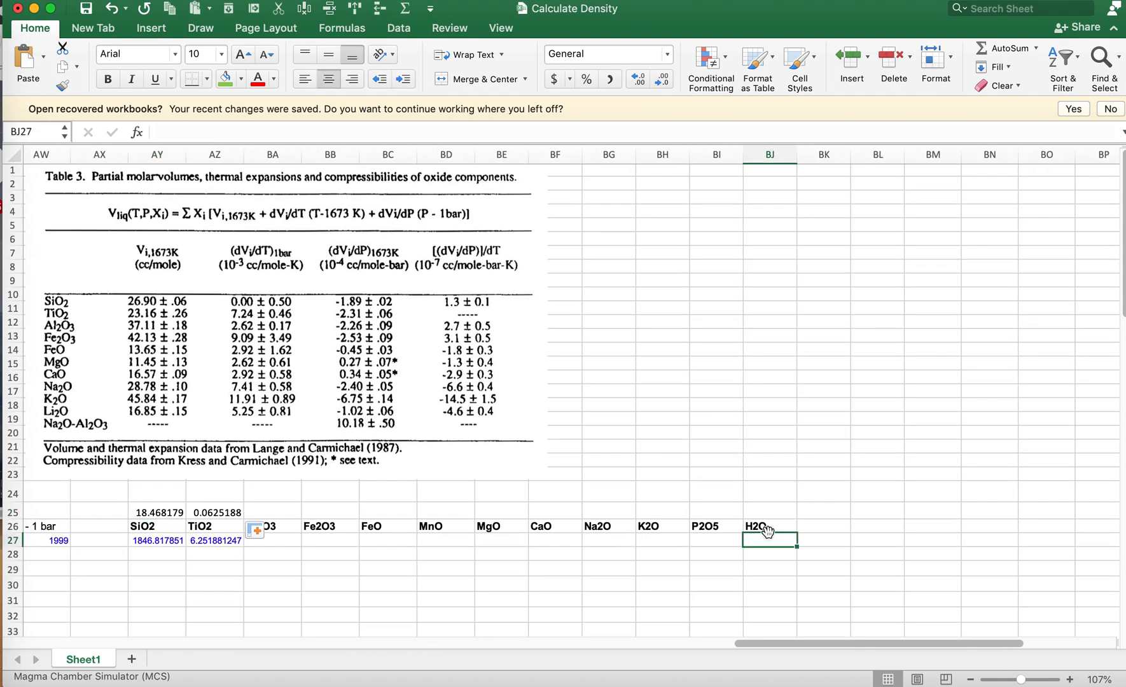
{"action": "scroll", "coordinate": [768, 531], "scroll_direction": "left", "scroll_amount": 12}
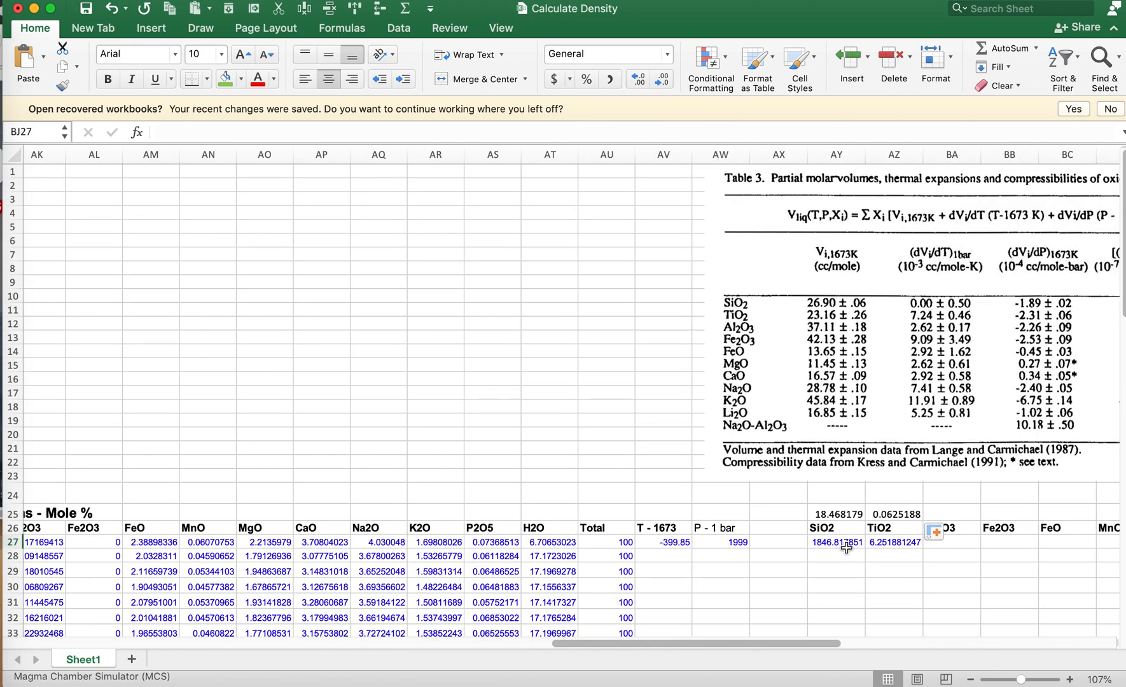
{"action": "left_click", "coordinate": [840, 541]}
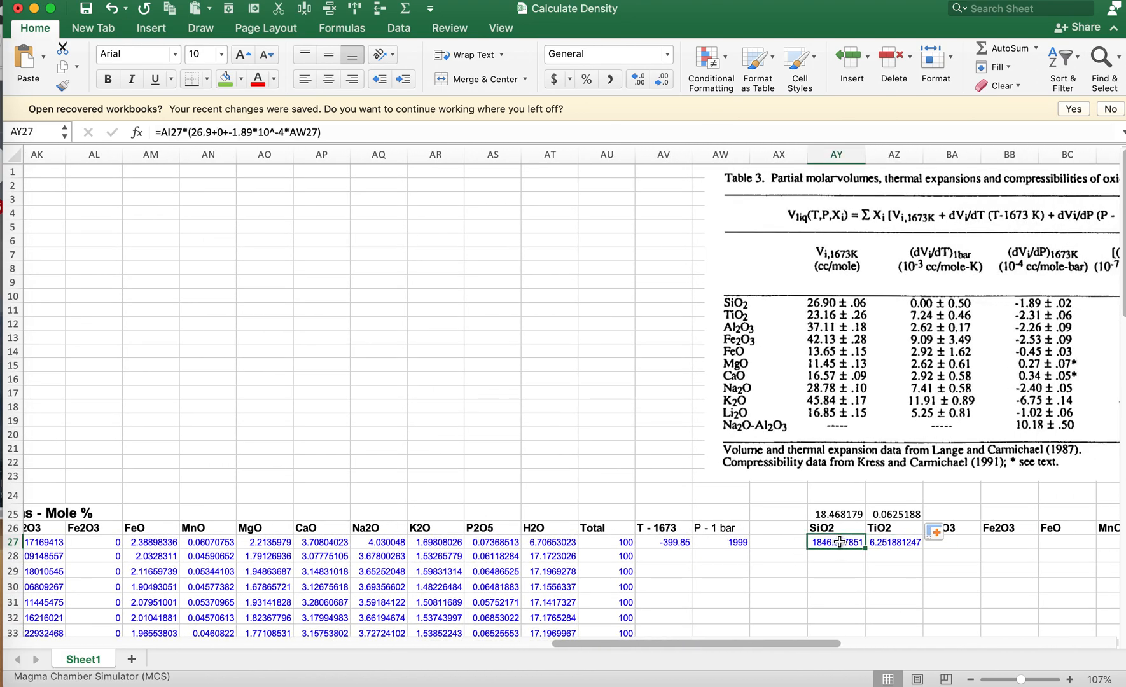